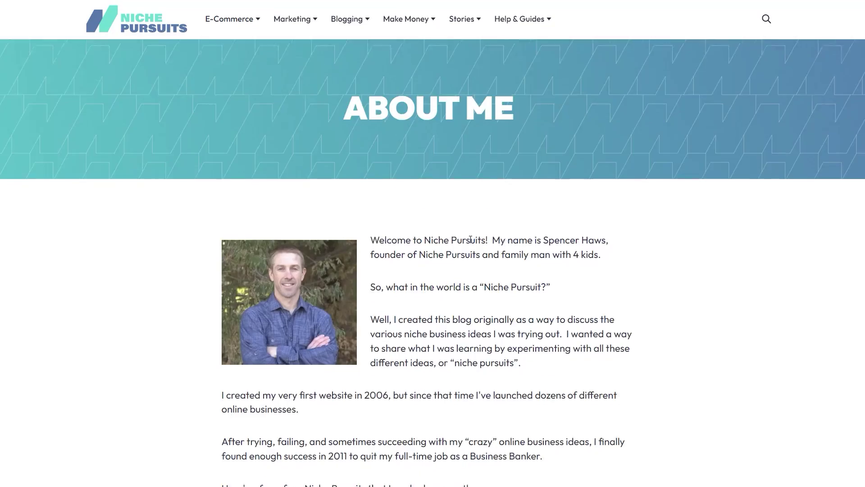
- Open the Link Whisper website from the ventures list on the About Me page and look over its landing page
scroll(474, 240, down, 8)
scroll(473, 240, down, 6)
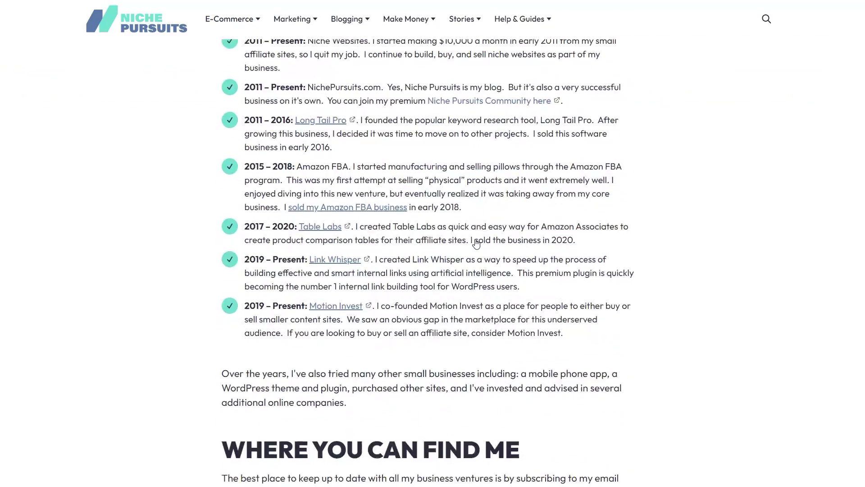
click(338, 270)
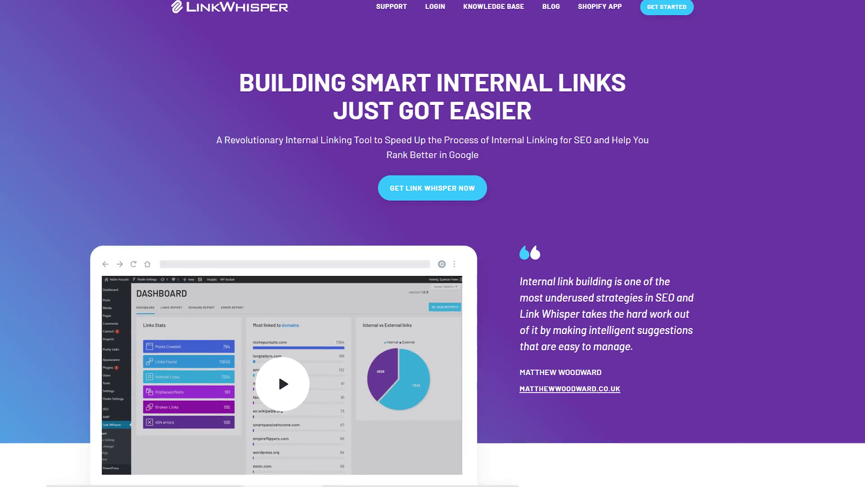
scroll(433, 243, down, 6)
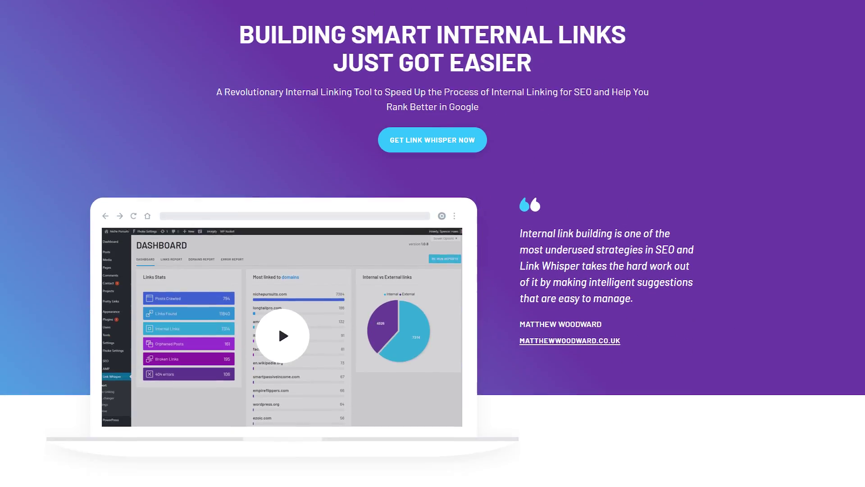
scroll(433, 243, down, 5)
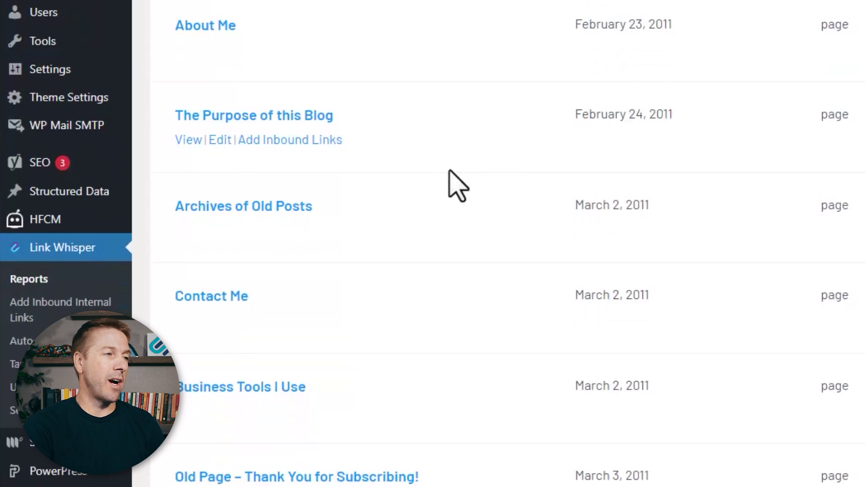
- Expand the link click summary of the About Me page in the clicks report and open its detailed click report
scroll(18, 324, down, 10)
scroll(329, 349, up, 10)
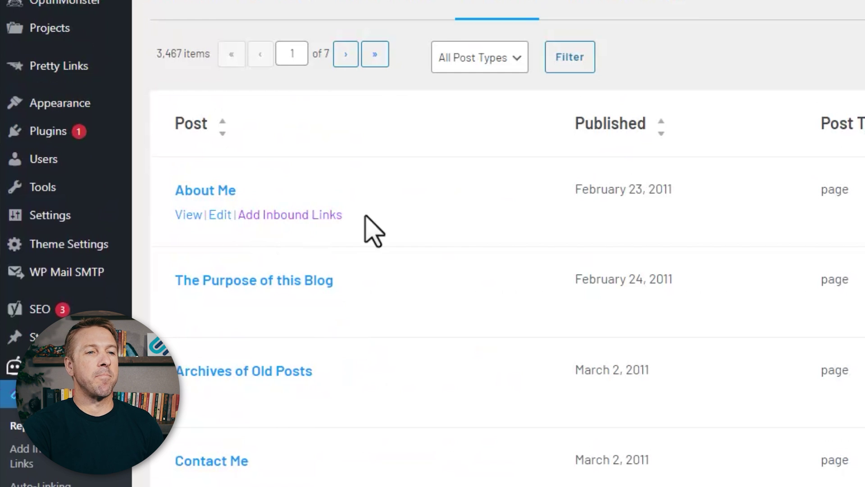
click(796, 166)
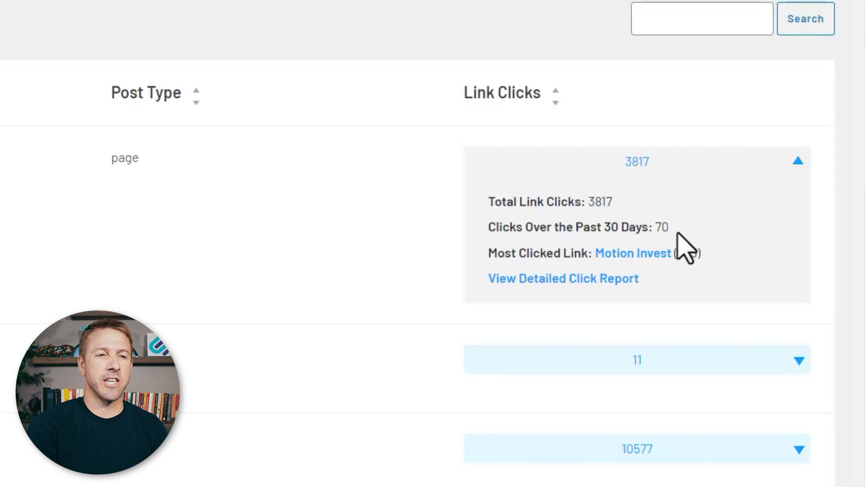
click(616, 284)
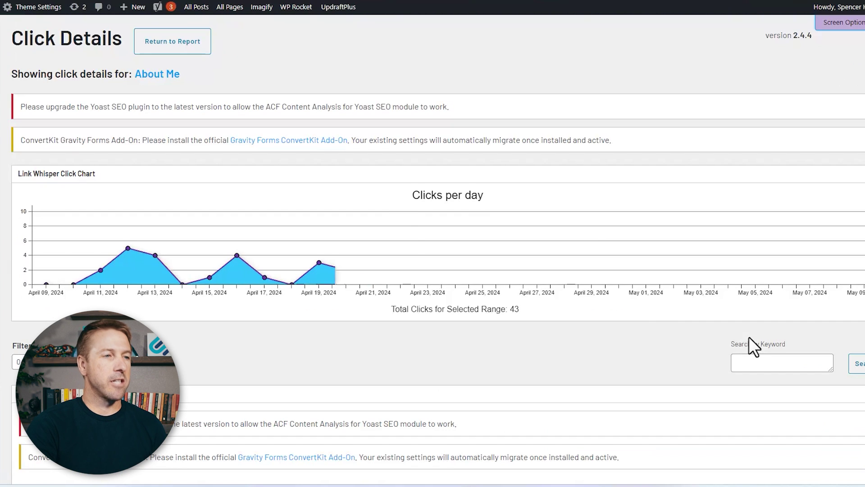
- Examine the About Me page's click data table and its clicks-per-day chart
scroll(631, 327, down, 1)
scroll(609, 317, down, 5)
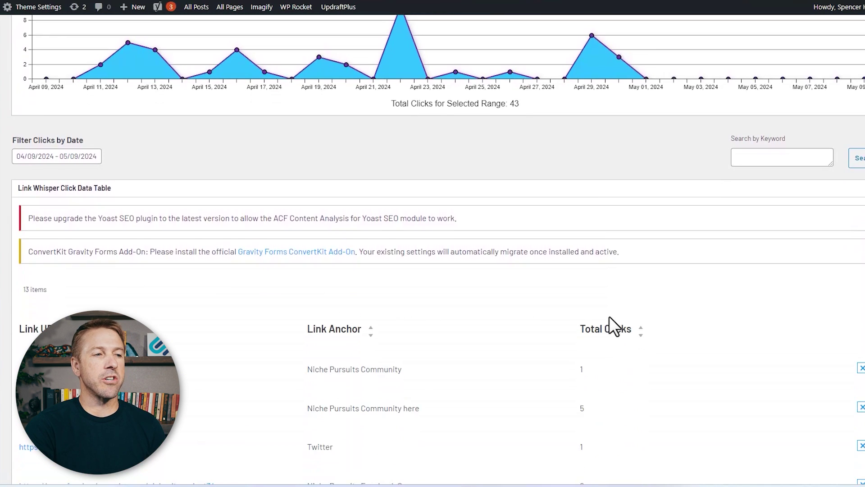
scroll(605, 318, down, 2)
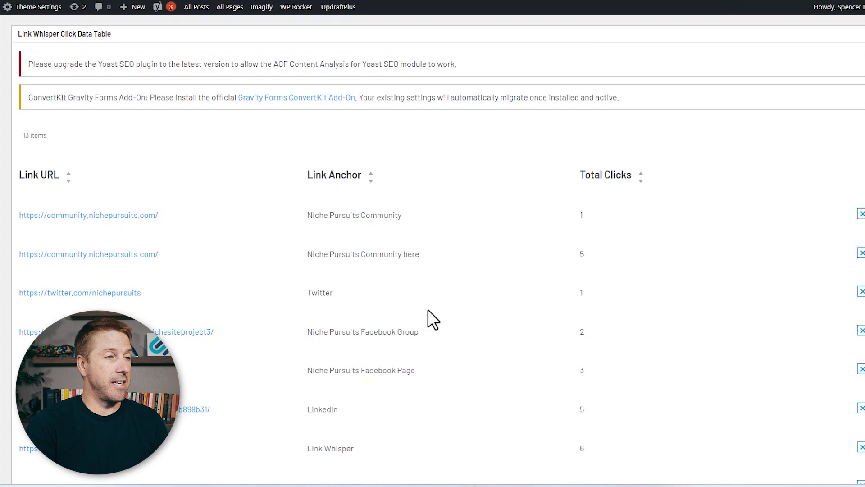
scroll(466, 290, down, 2)
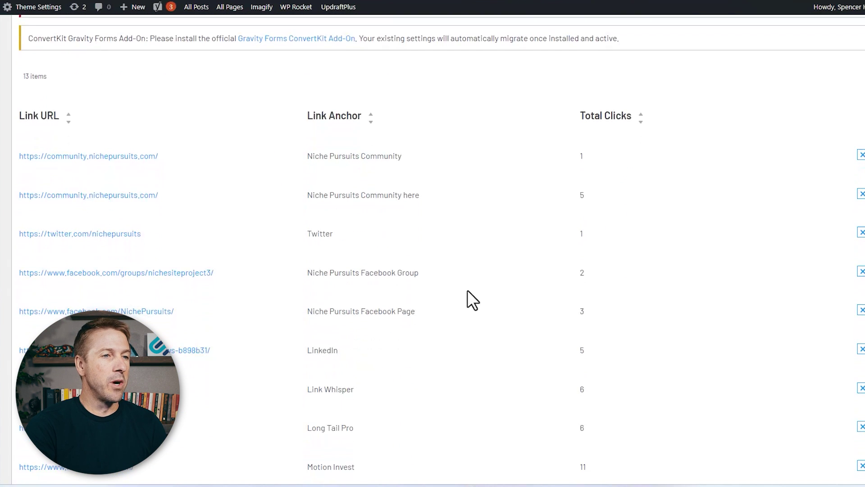
scroll(599, 122, up, 1)
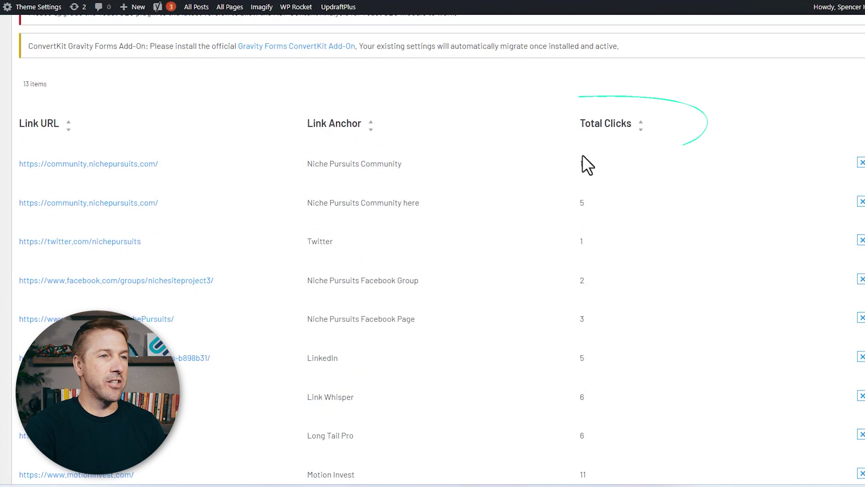
scroll(606, 170, up, 4)
scroll(160, 76, up, 3)
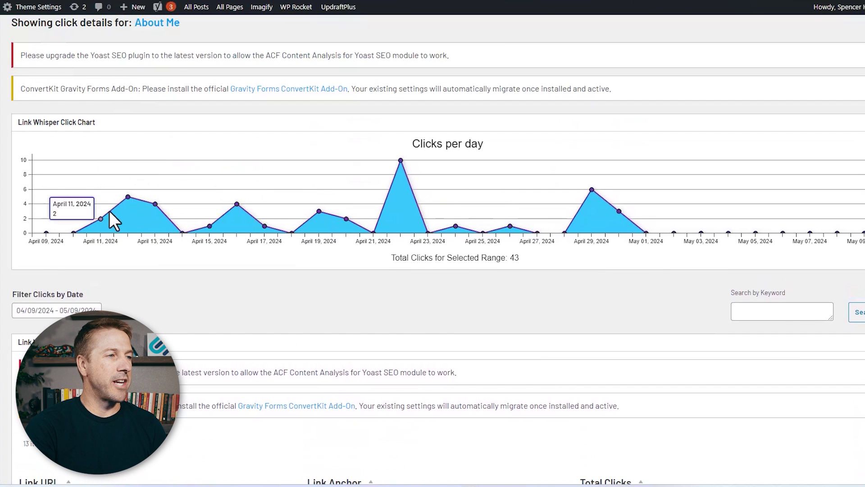
- Compare the total clicks of every link URL and anchor text on the About Me page, from the community links down to YouTube
scroll(450, 211, down, 9)
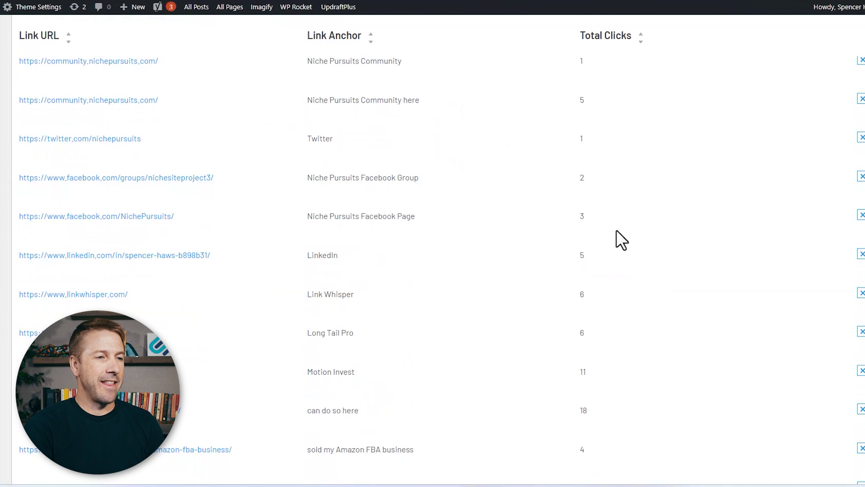
scroll(617, 229, down, 3)
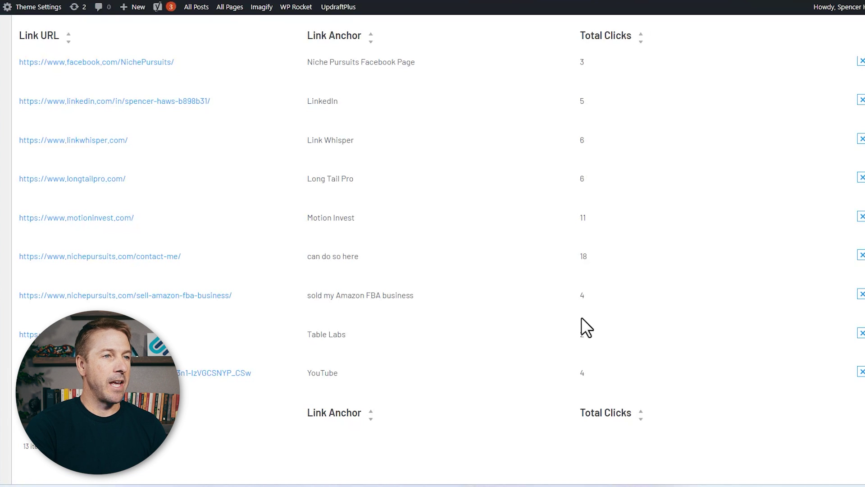
scroll(583, 321, up, 4)
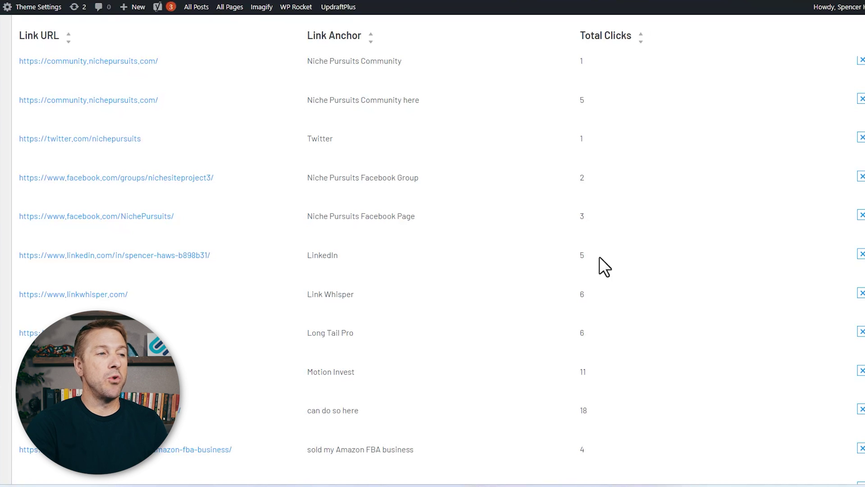
scroll(600, 260, up, 2)
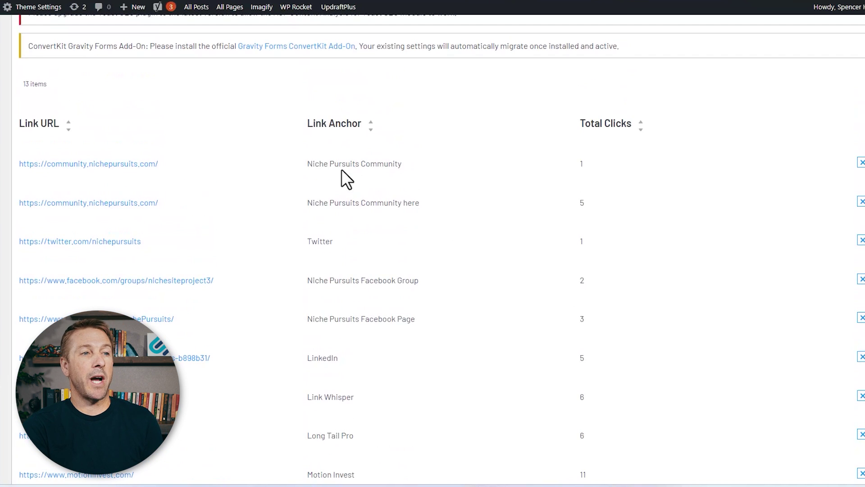
click(409, 163)
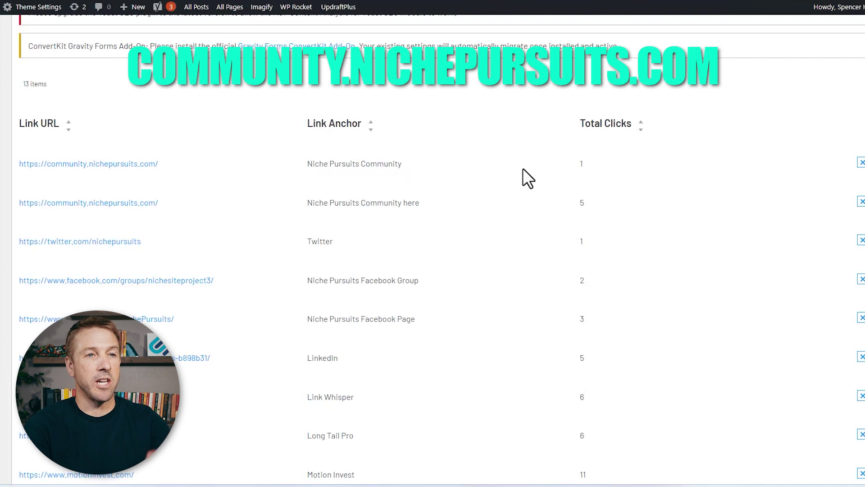
scroll(623, 171, down, 5)
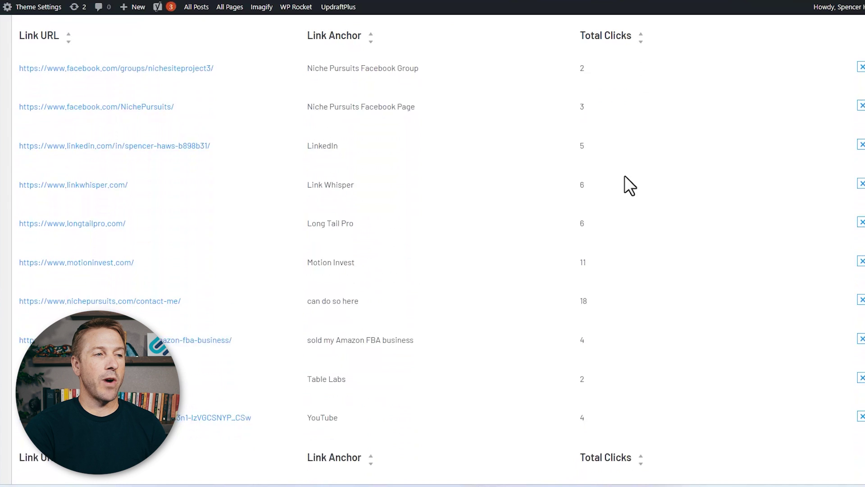
scroll(650, 220, up, 3)
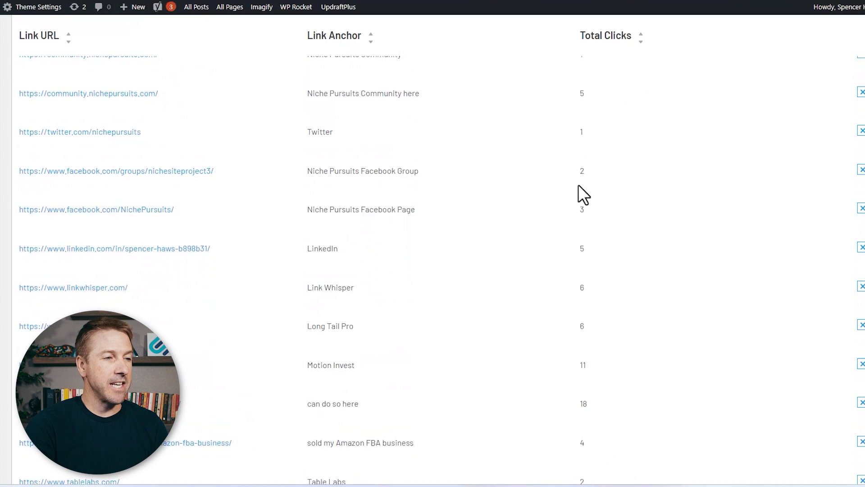
scroll(438, 219, down, 5)
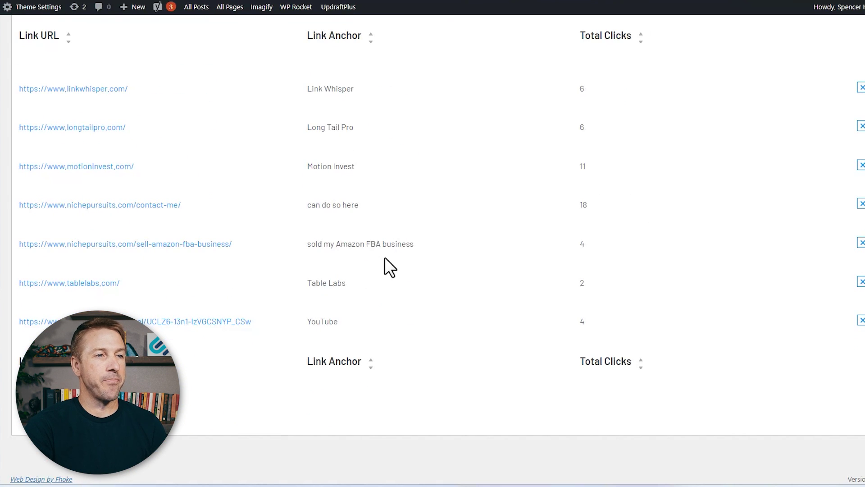
scroll(383, 259, up, 15)
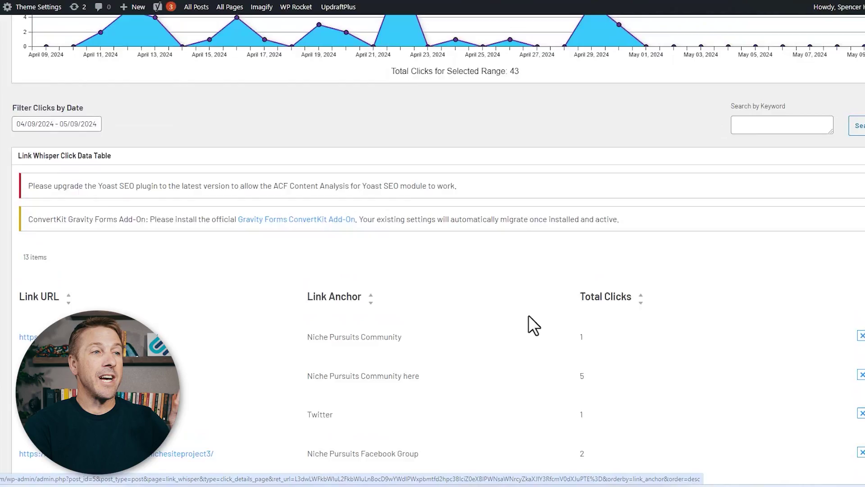
scroll(529, 317, up, 5)
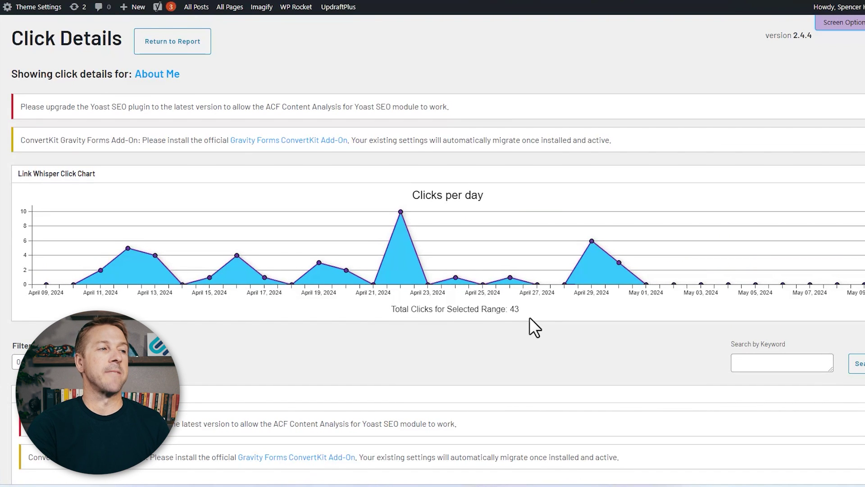
- Open the Broken Links Report and review the listed links' types and error statuses, highlighting a 404 Not Found and a Server Not Found entry
scroll(530, 317, down, 3)
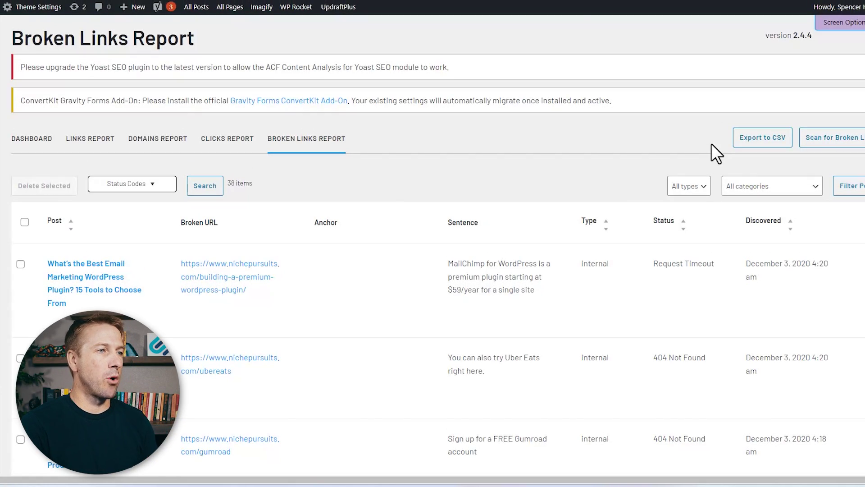
scroll(586, 176, down, 2)
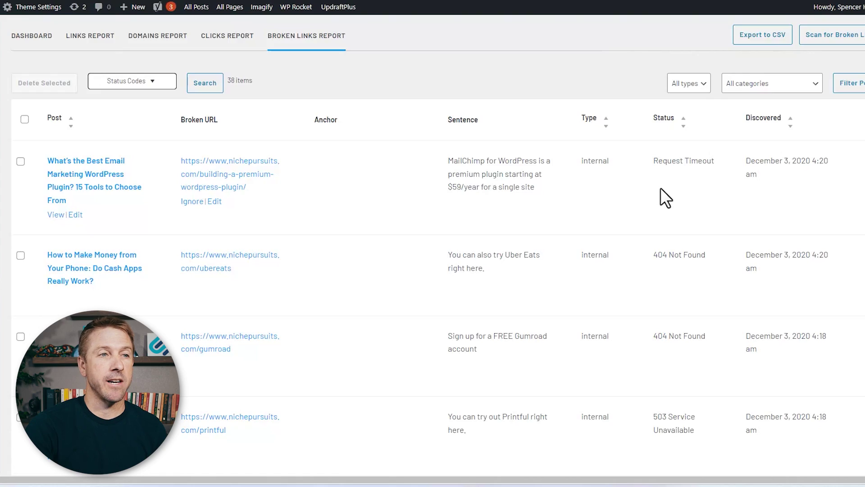
scroll(652, 187, down, 4)
scroll(599, 82, up, 4)
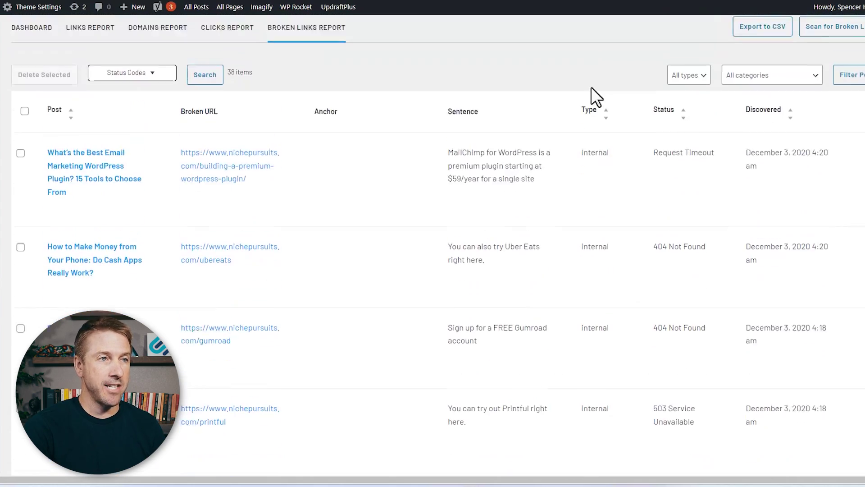
scroll(588, 172, down, 20)
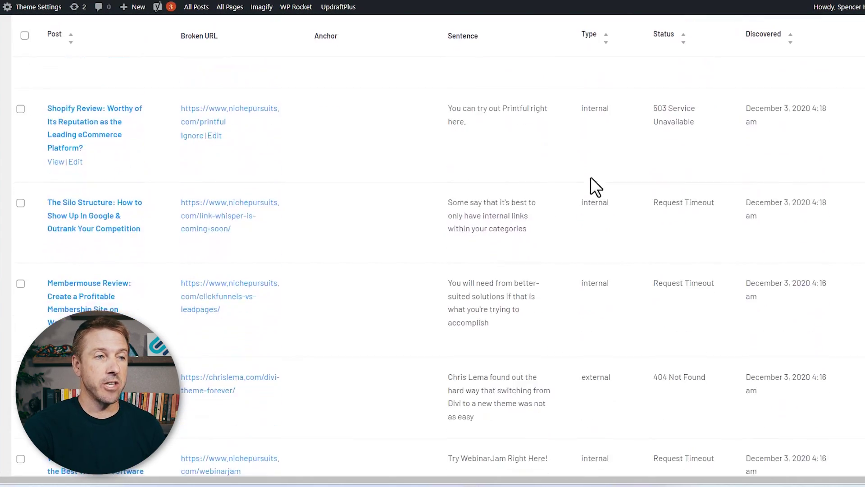
scroll(591, 180, down, 2)
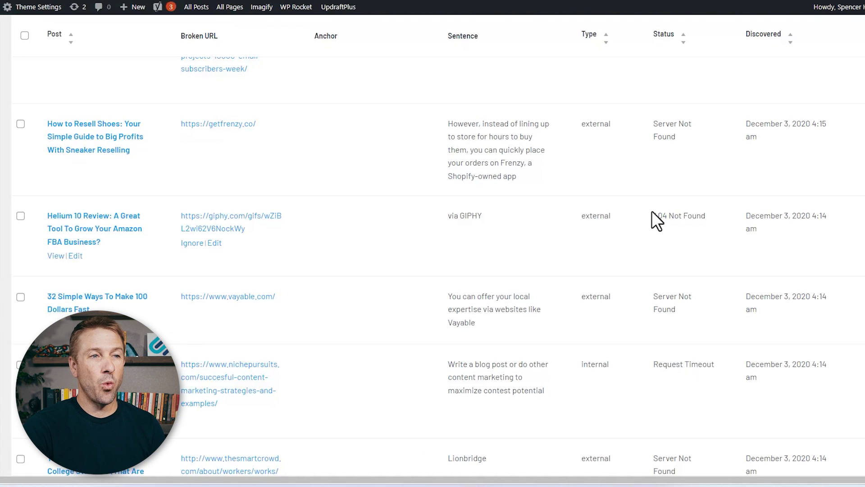
drag(654, 216, 704, 217)
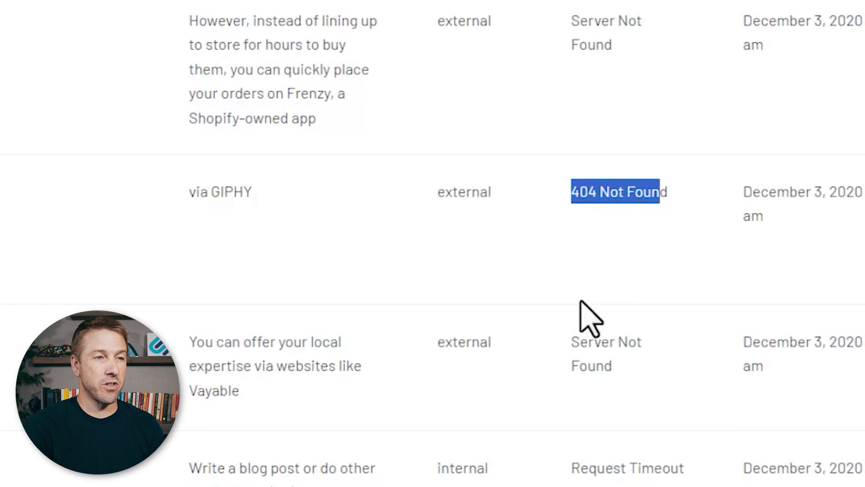
drag(569, 343, 630, 379)
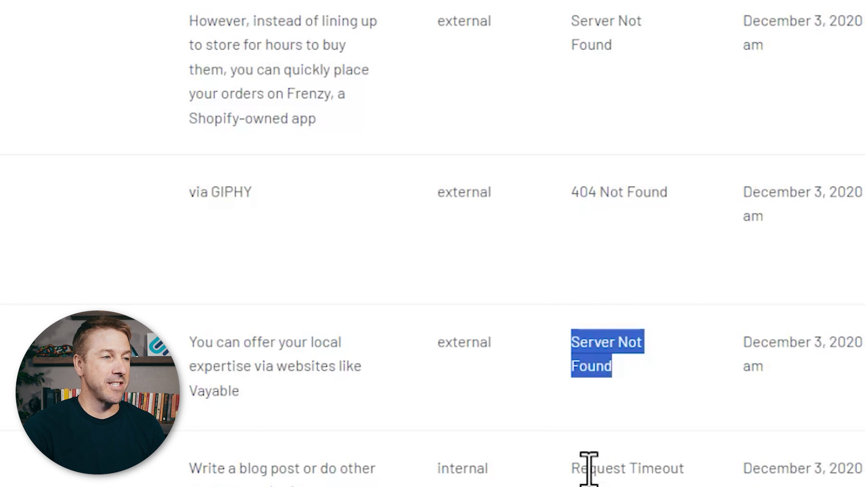
- Try to delete the broken GIPHY link reported for the Helium 10 Review post
scroll(586, 469, down, 4)
scroll(586, 469, up, 6)
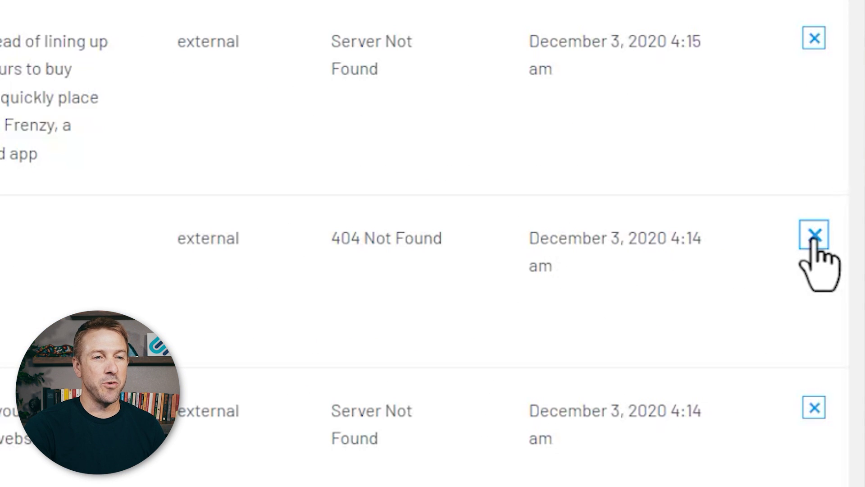
click(814, 235)
click(447, 116)
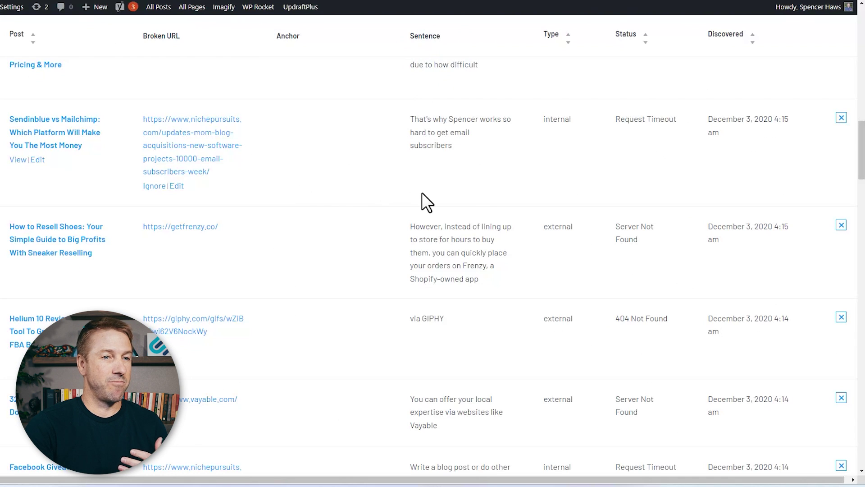
- Look through more broken links in the report, checking their sentences, internal or external type and status
scroll(422, 193, down, 6)
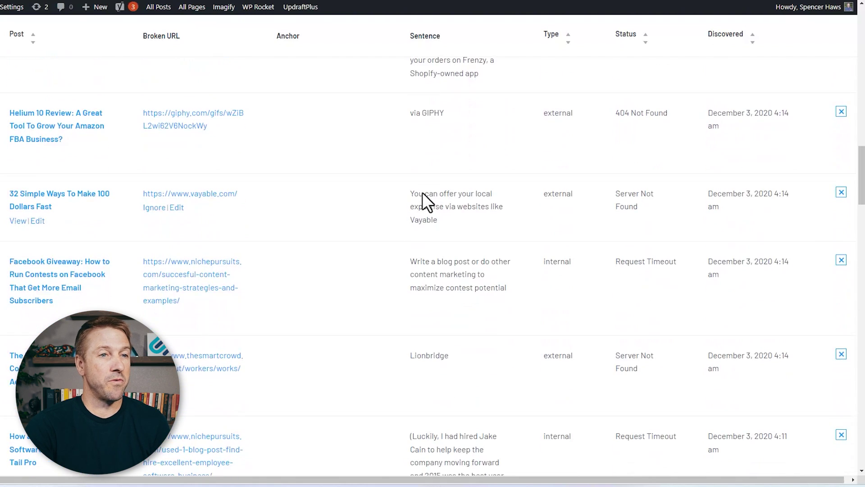
scroll(424, 193, down, 4)
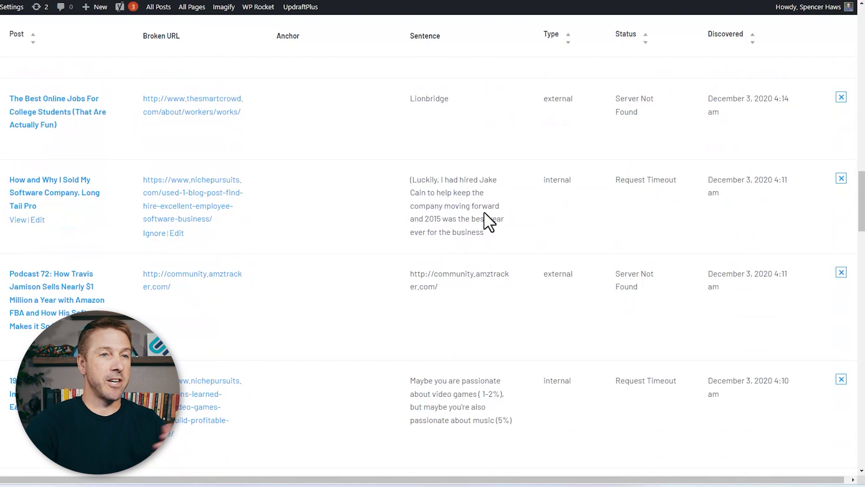
scroll(495, 223, up, 10)
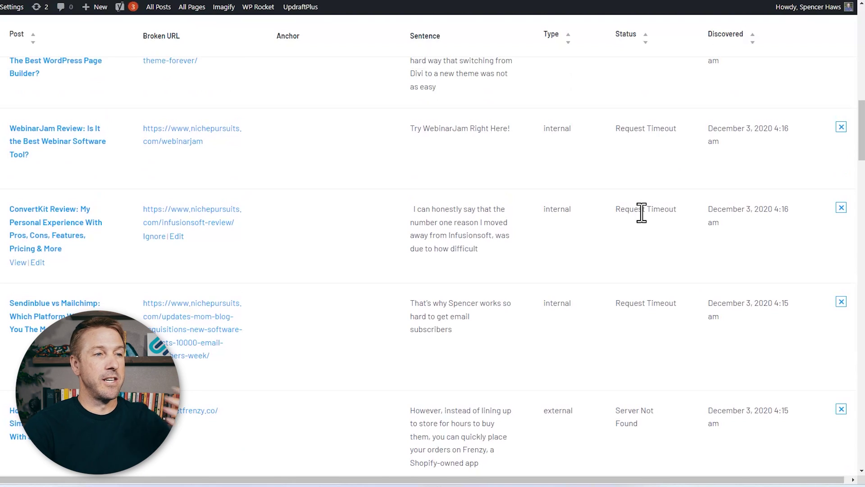
scroll(641, 213, down, 12)
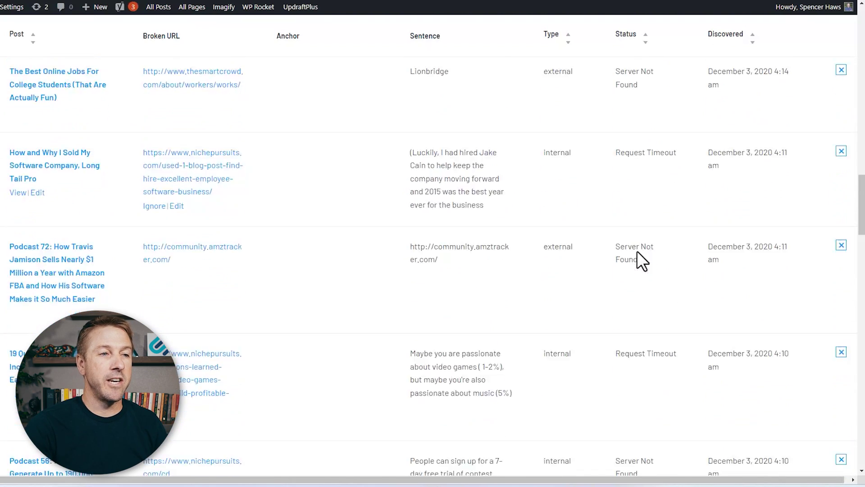
- Find the broken nichepursuits.com/cd link from the Podcast 56 post in the report and open its URL for editing
scroll(636, 250, down, 4)
scroll(795, 207, up, 2)
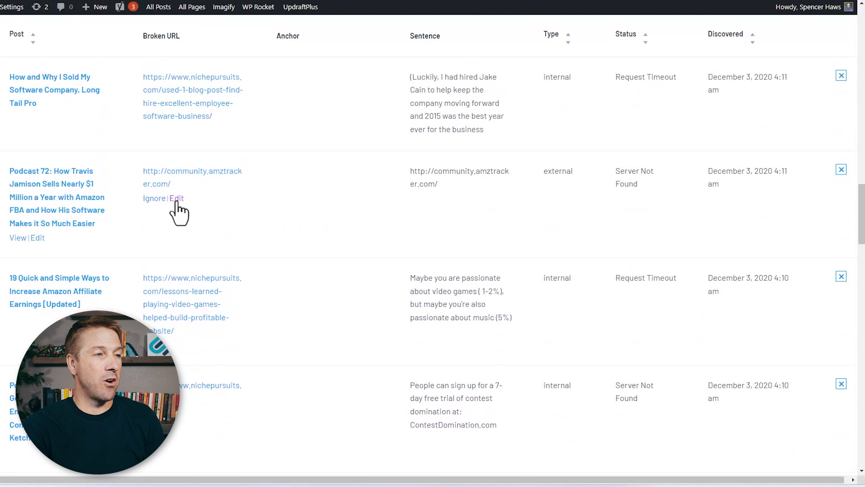
scroll(201, 216, down, 4)
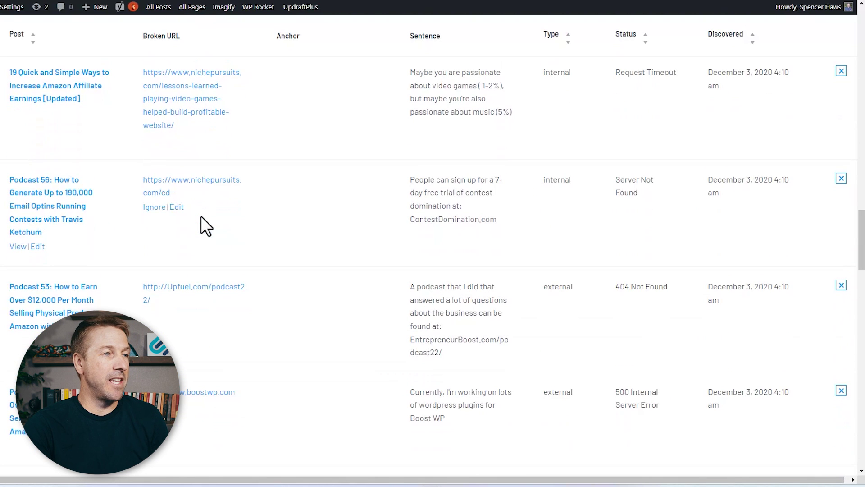
click(177, 208)
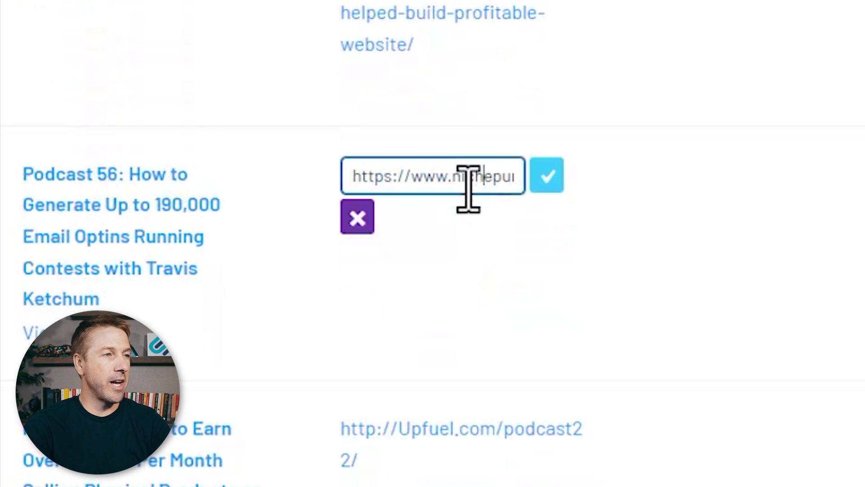
key(End)
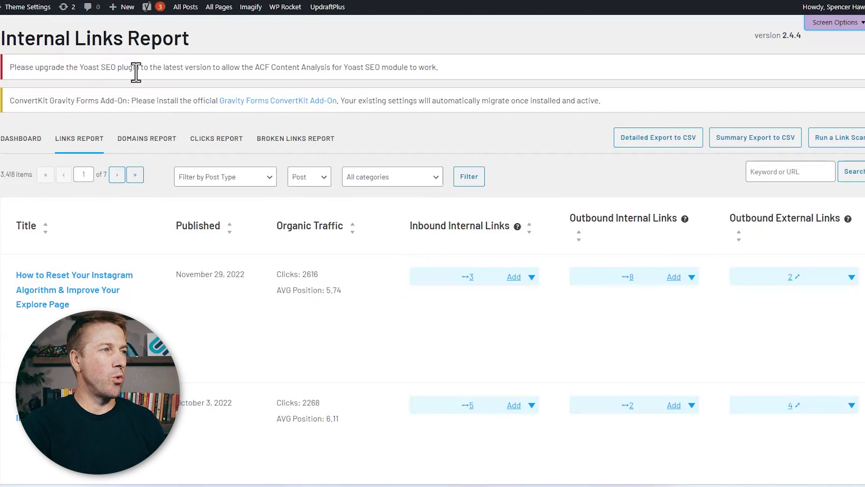
- Examine the Internal Links Report's organic traffic, inbound internal, outbound internal and outbound external link columns for the listed posts
scroll(386, 299, down, 3)
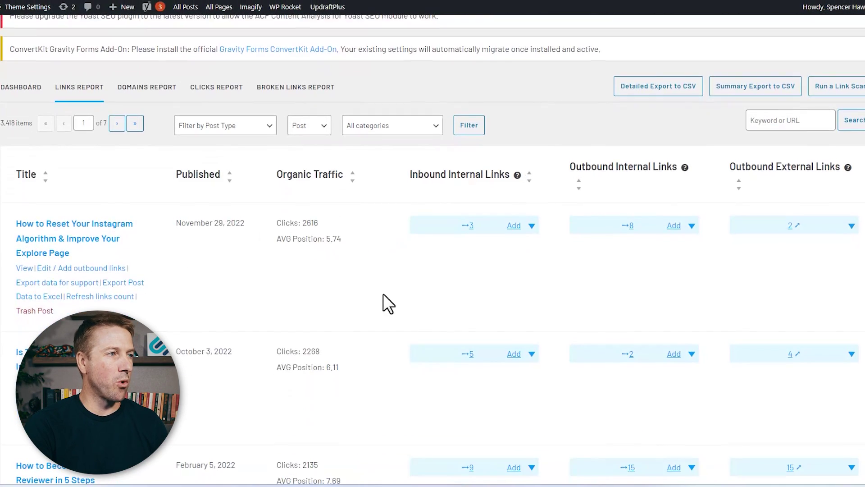
scroll(164, 133, down, 1)
scroll(169, 262, up, 1)
scroll(174, 253, up, 3)
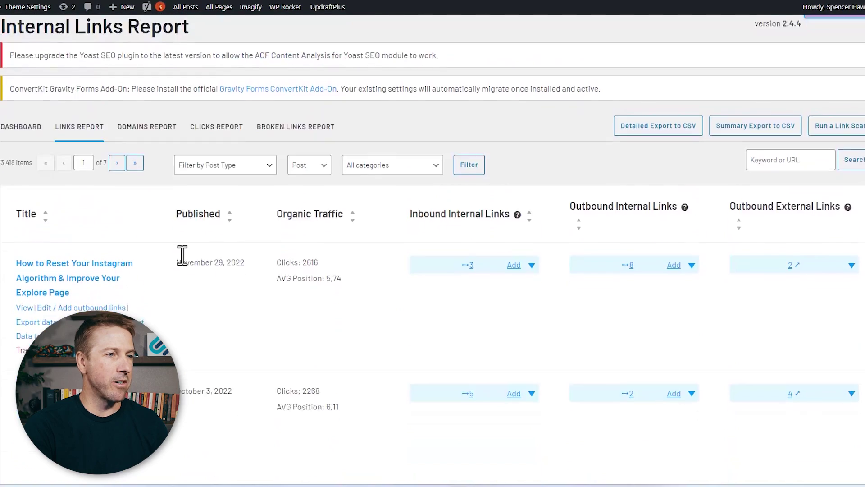
scroll(315, 275, down, 4)
scroll(375, 151, up, 1)
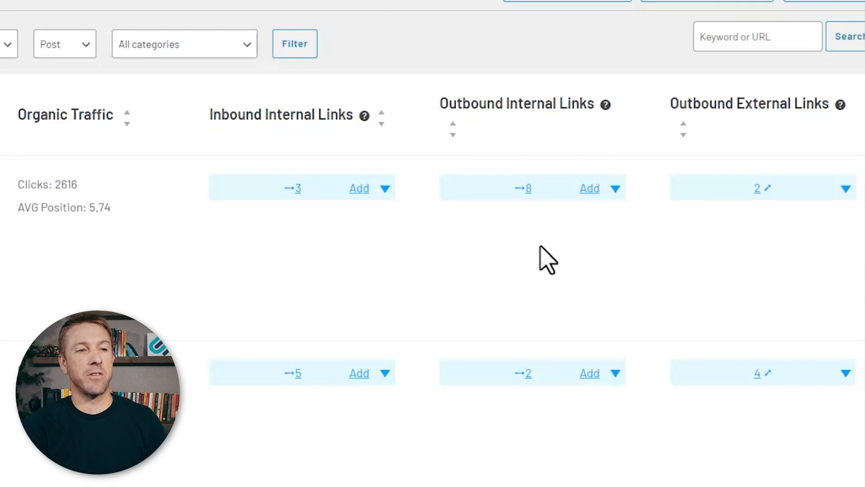
scroll(541, 235, down, 5)
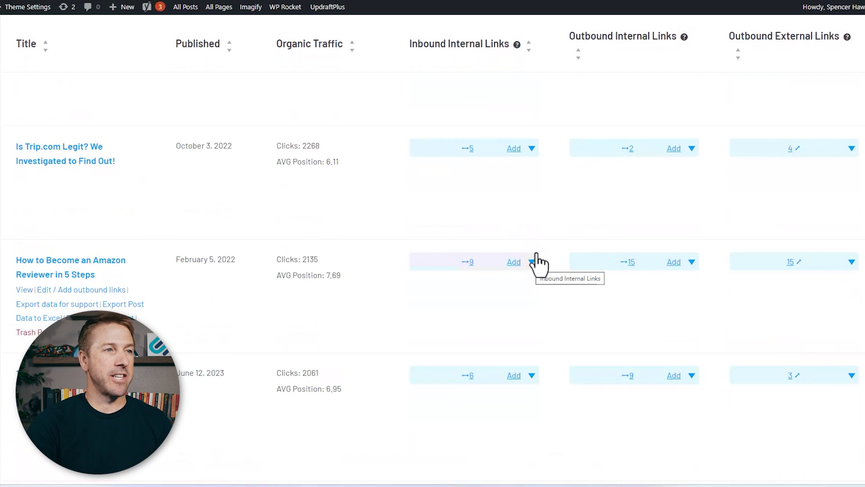
scroll(525, 198, down, 1)
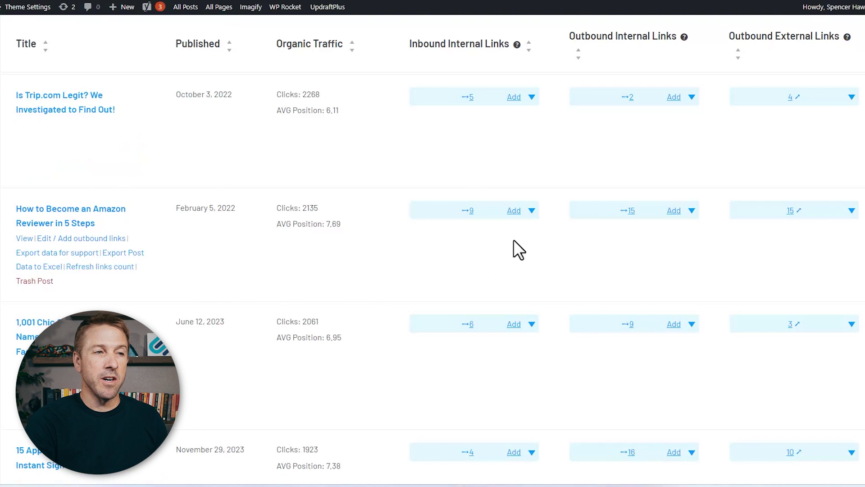
- Expand the inbound internal links of "How to Become an Amazon Reviewer in 5 Steps" and review their origin posts and anchor texts
click(532, 211)
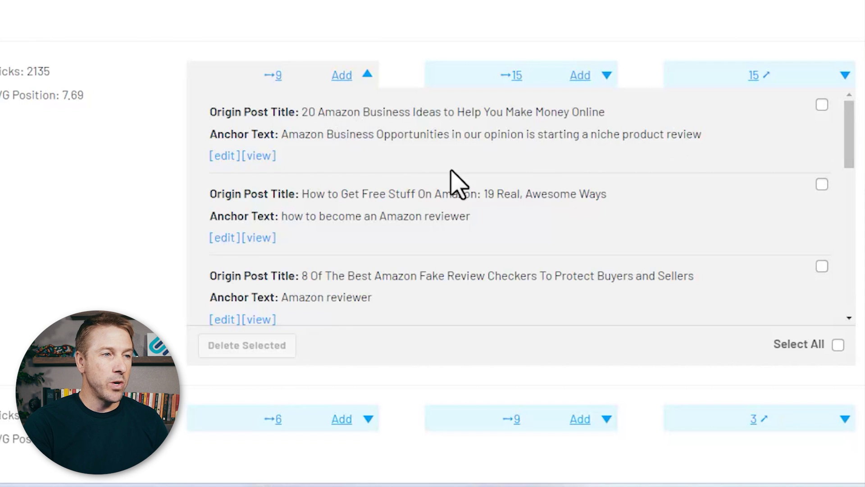
drag(214, 138, 280, 138)
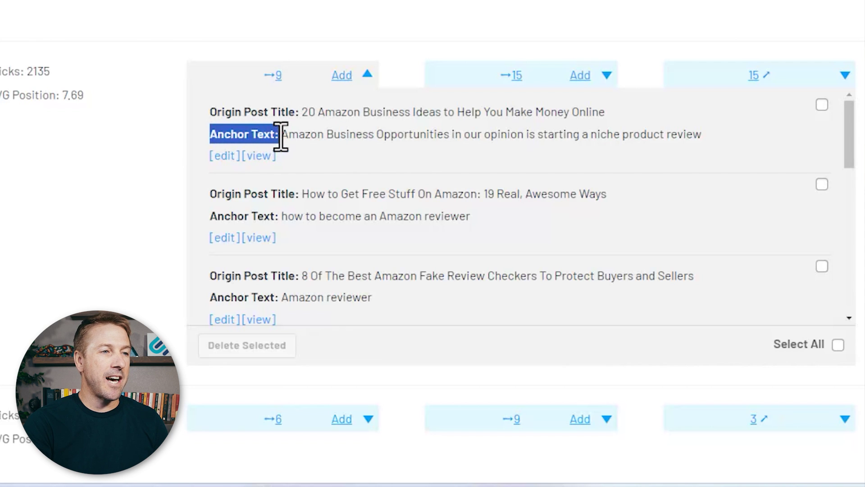
drag(213, 217, 273, 217)
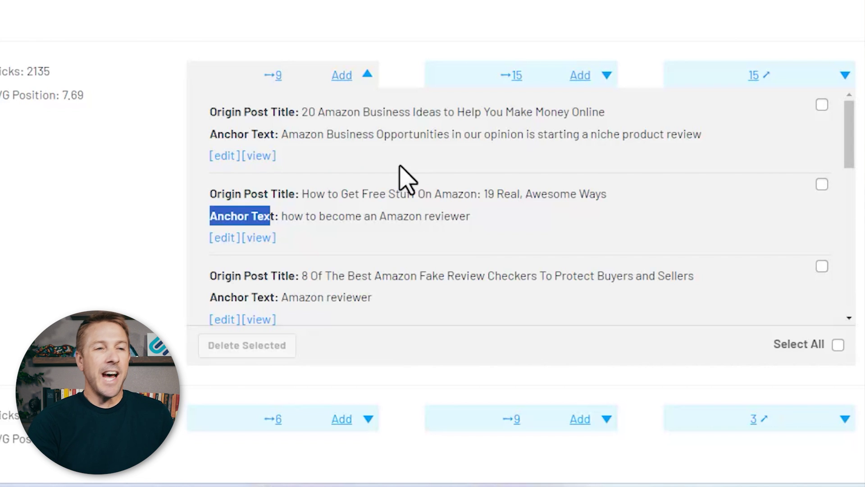
scroll(596, 207, down, 2)
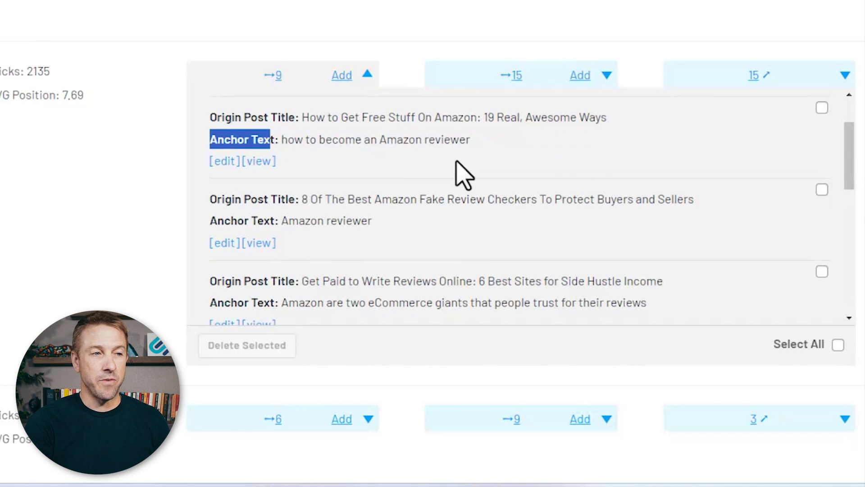
scroll(346, 252, down, 8)
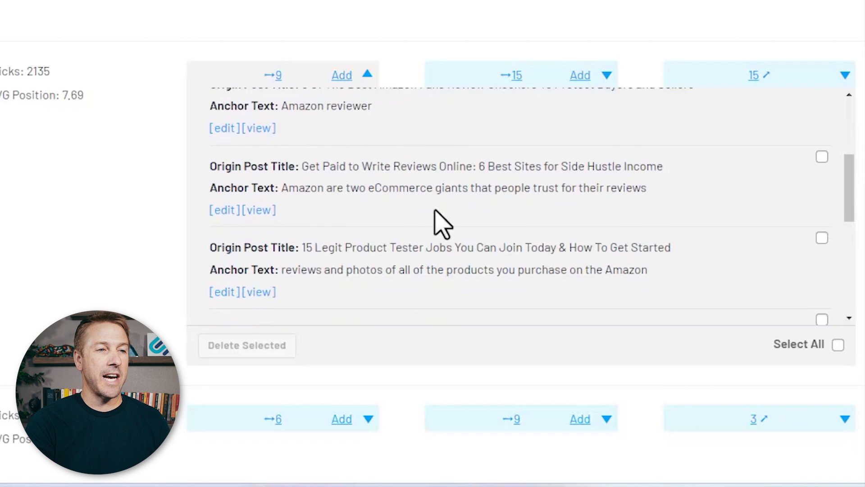
scroll(451, 194, down, 3)
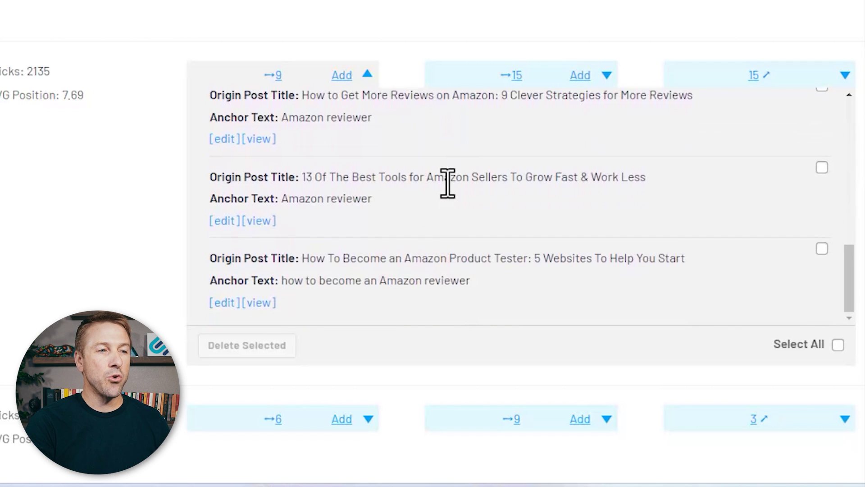
scroll(535, 309, up, 15)
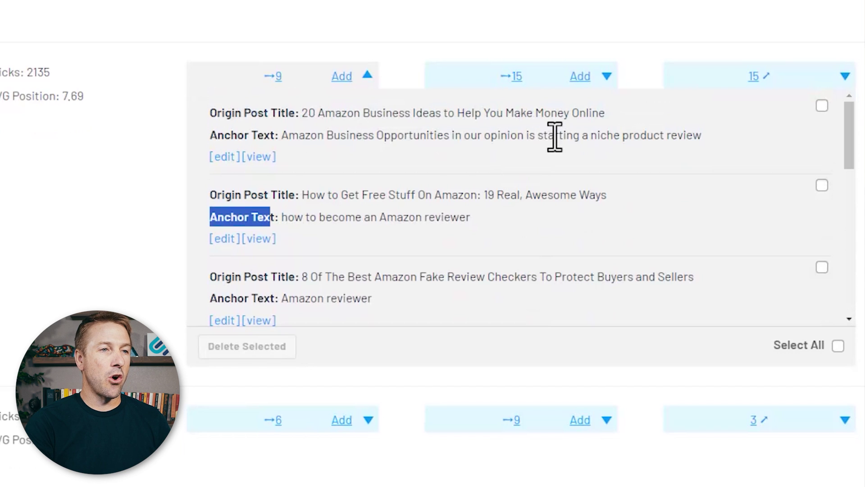
- Select the inbound link from "20 Amazon Business Ideas to Help You Make Money Online" and clear the selection again
click(551, 137)
click(822, 107)
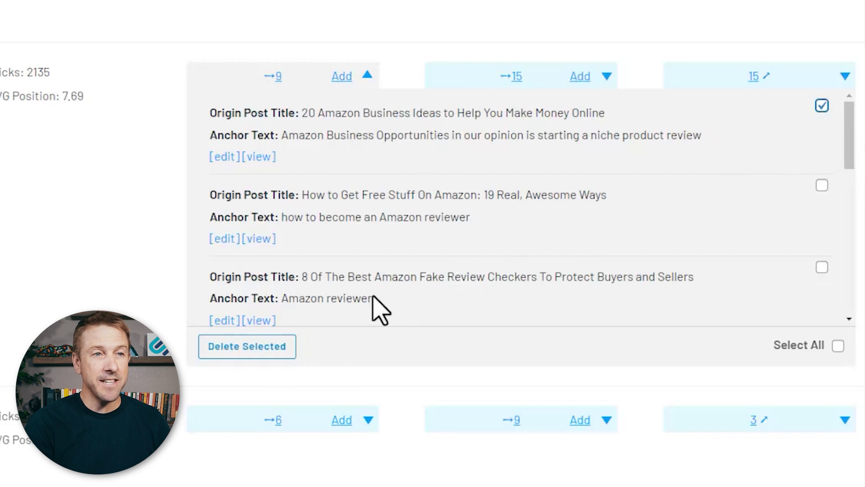
click(822, 106)
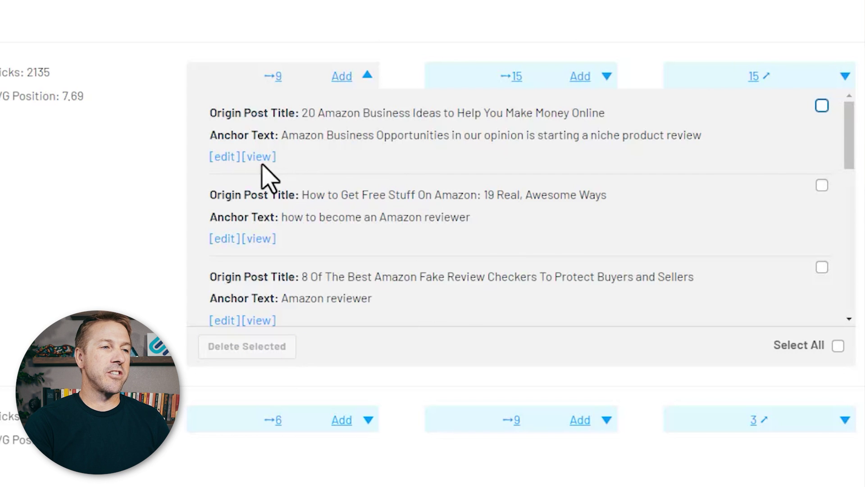
click(224, 156)
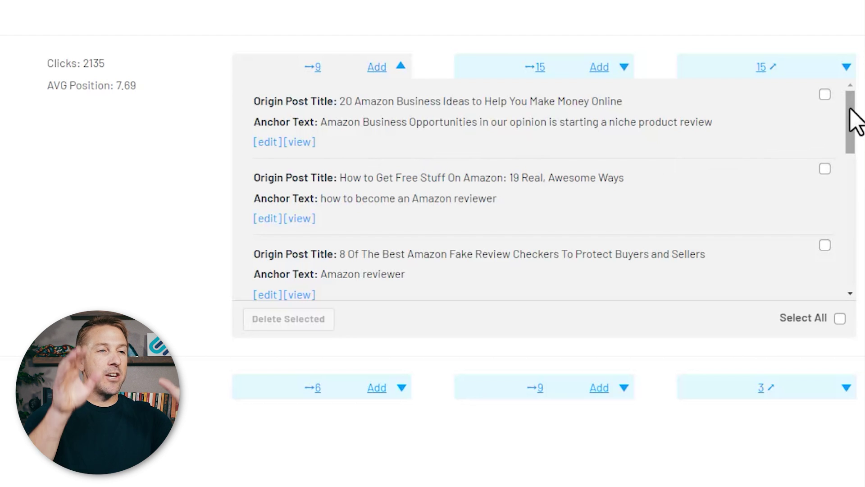
mouse_move(851, 110)
mouse_down()
mouse_move(854, 261)
mouse_move(857, 117)
mouse_up()
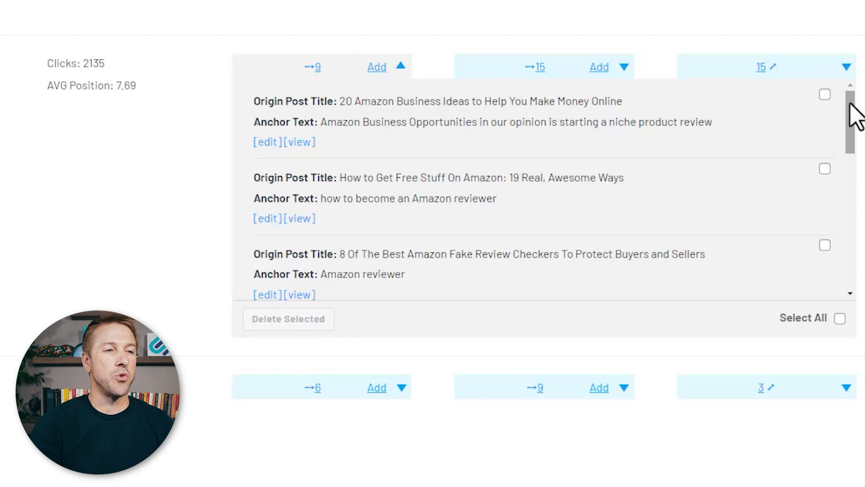
- Expand the inbound internal links of the "1,101 Creative & Stylish Salon Name Ideas" post and review their origin posts and anchor texts
scroll(501, 250, down, 3)
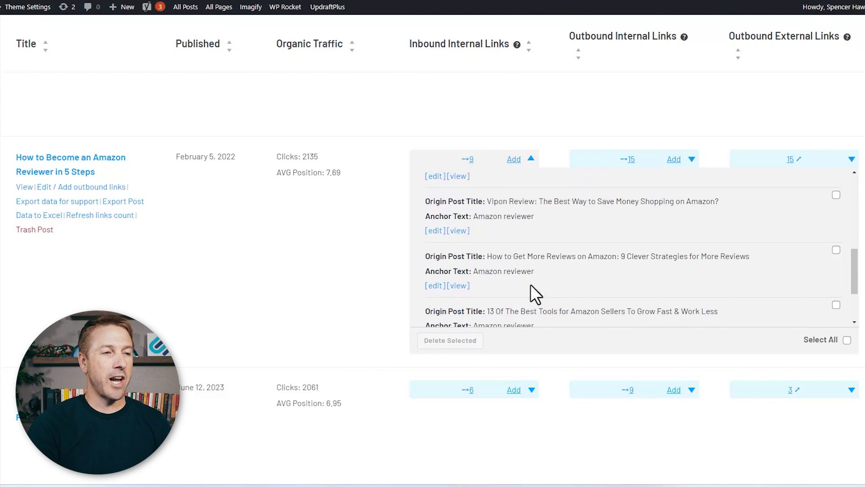
scroll(380, 299, down, 9)
scroll(506, 323, down, 12)
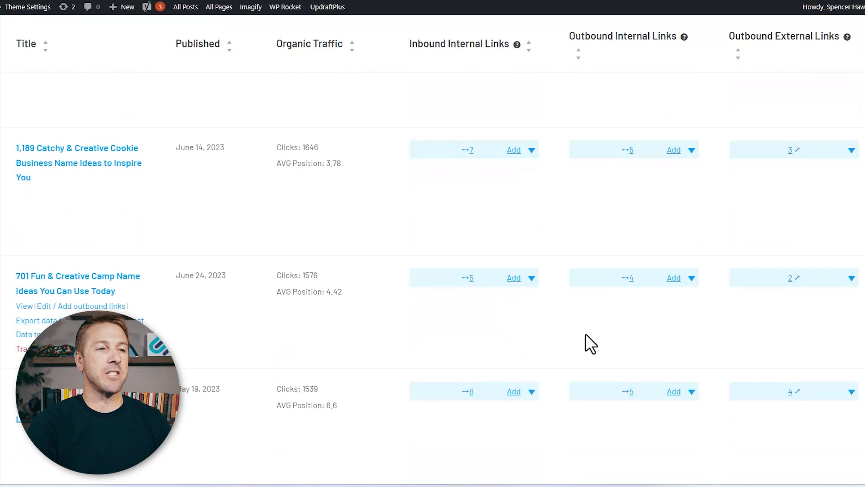
scroll(586, 334, down, 10)
scroll(584, 336, down, 1)
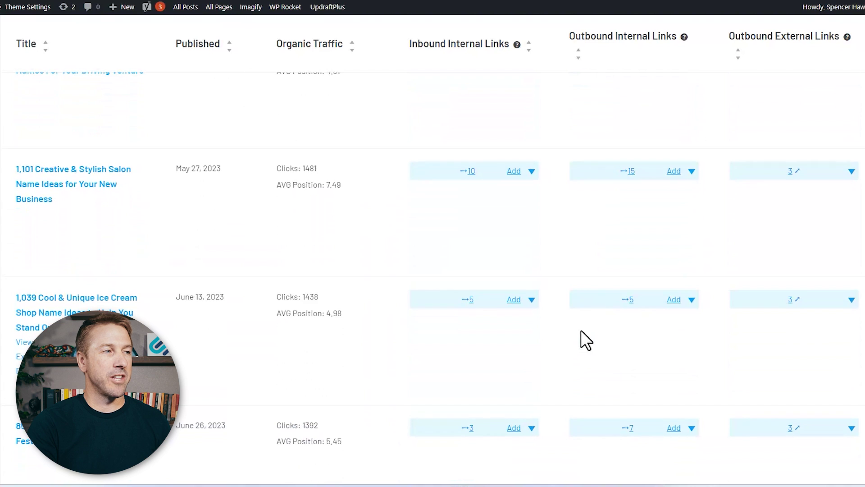
click(532, 172)
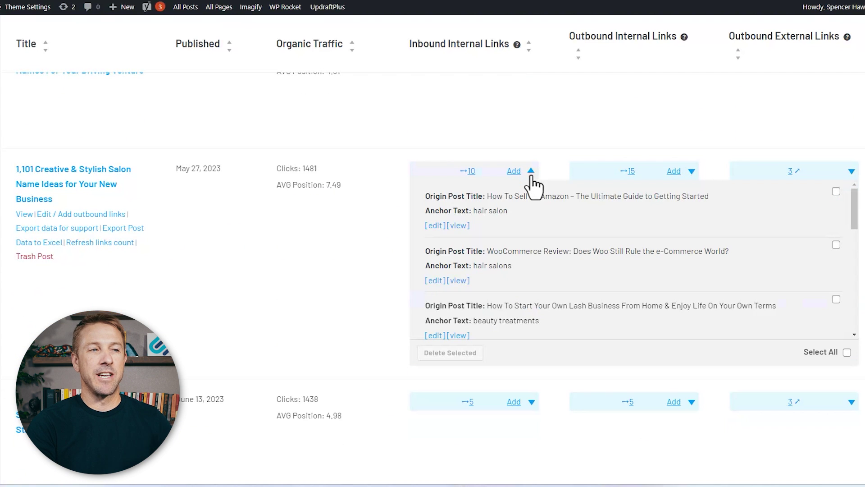
click(532, 172)
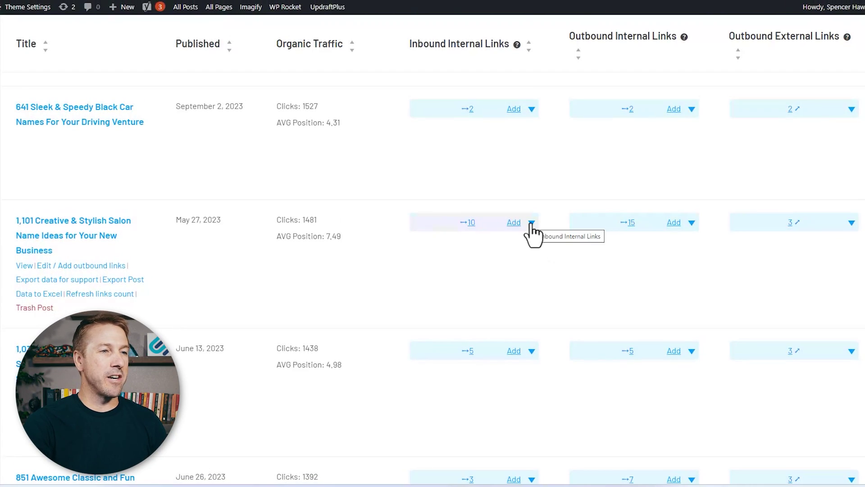
click(532, 223)
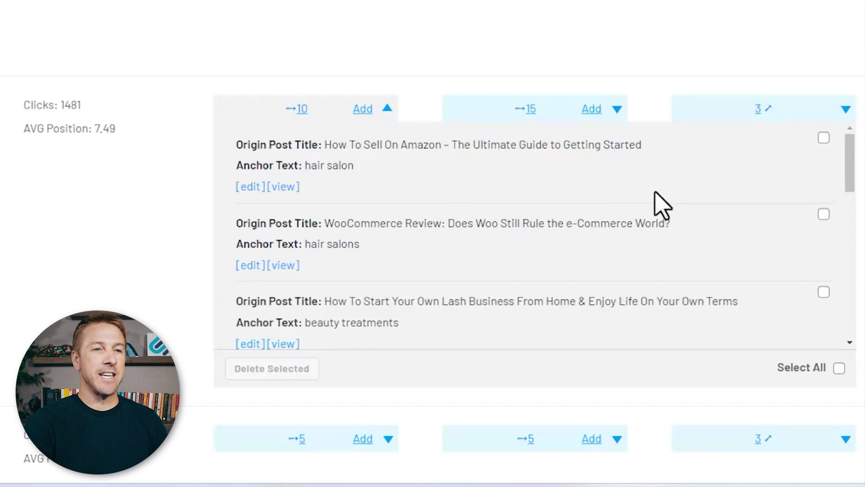
scroll(779, 198, down, 3)
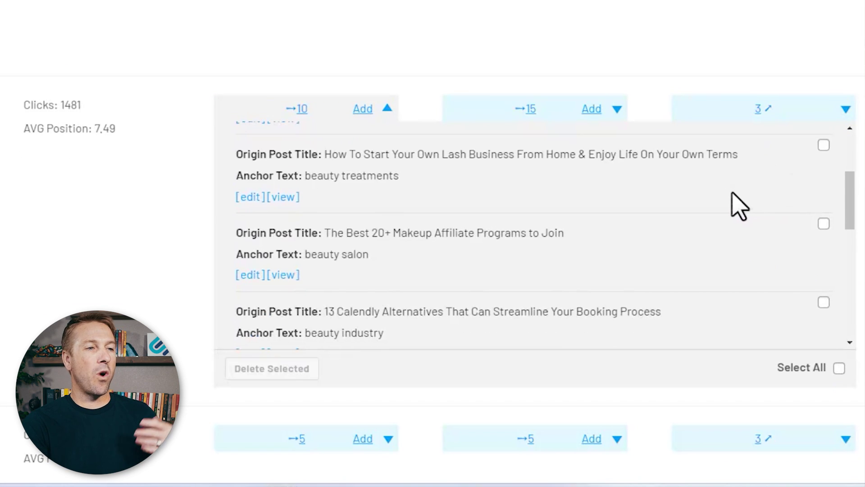
scroll(758, 213, up, 2)
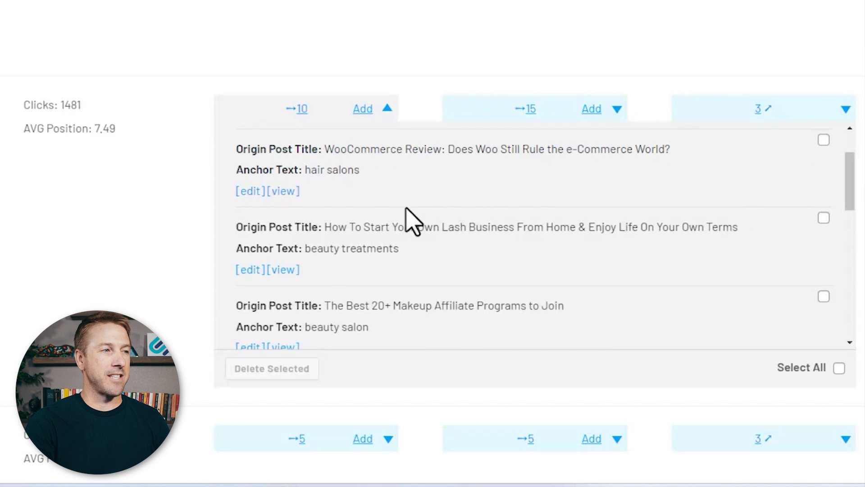
scroll(407, 208, down, 2)
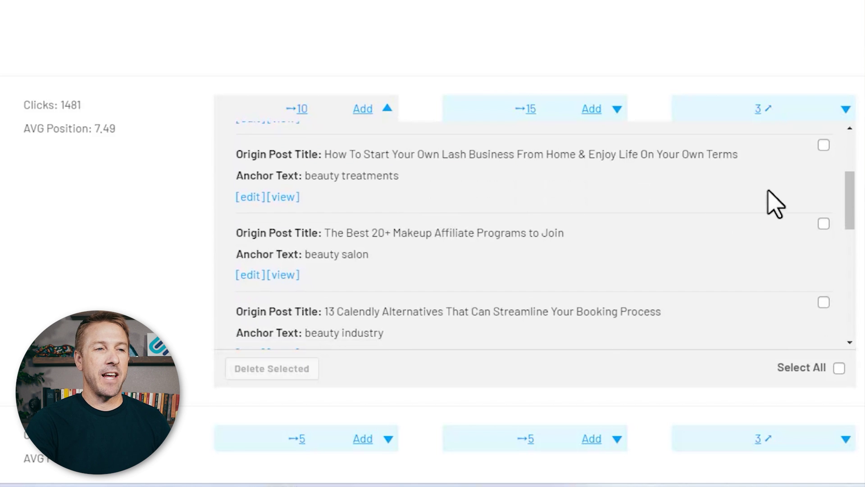
- Delete the salon post's inbound links with anchors "beauty treatments" from the Lash Business post and "beauty industry" from the Calendly Alternatives post
click(824, 145)
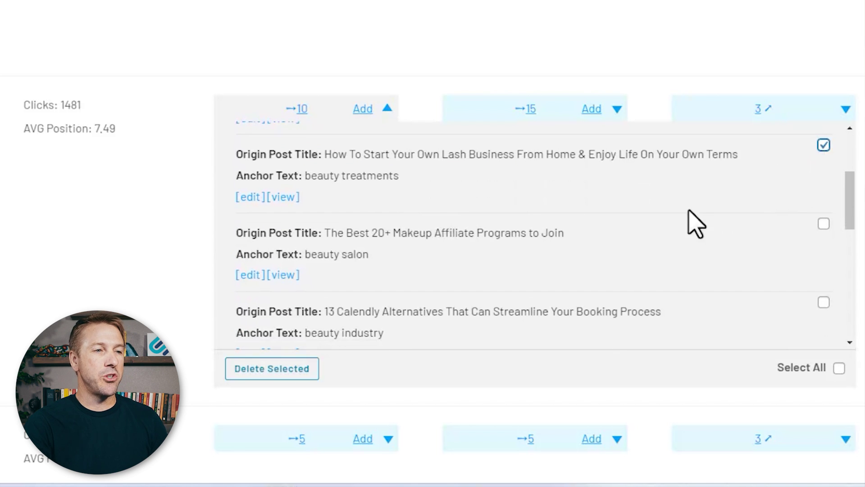
scroll(641, 264, down, 4)
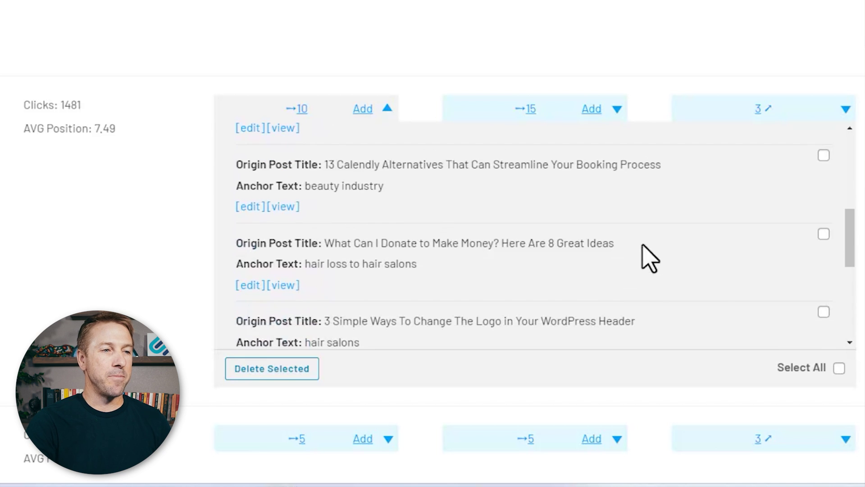
click(824, 156)
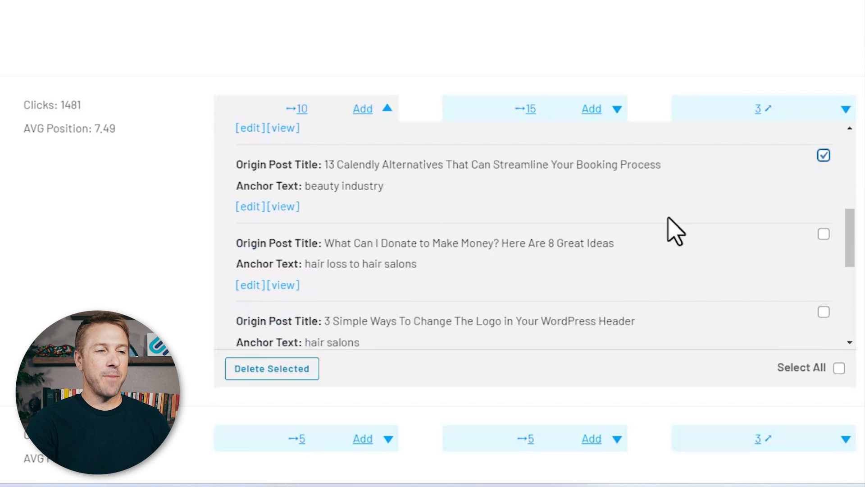
click(291, 373)
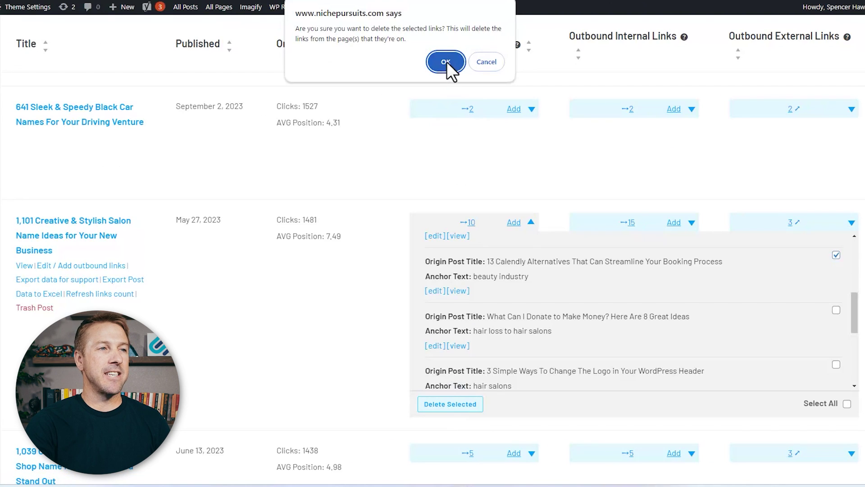
click(446, 62)
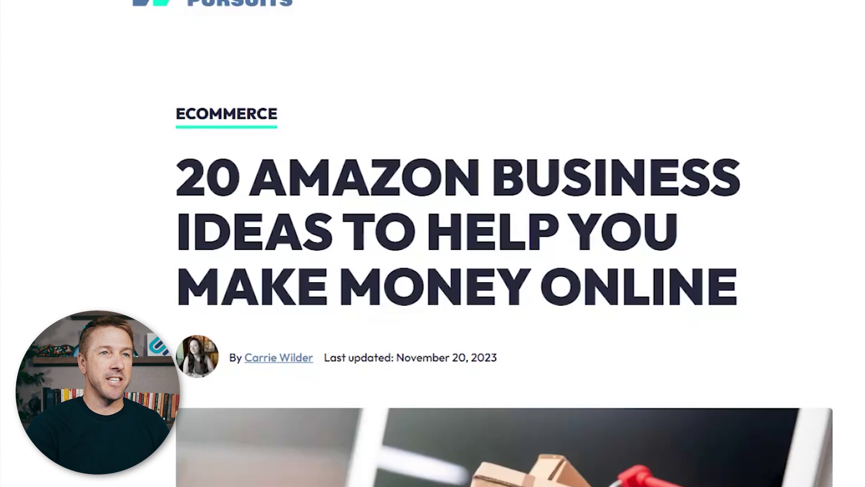
- Read through the "20 Amazon Business Ideas to Help You Make Money Online" post down to its closing section
scroll(505, 271, down, 20)
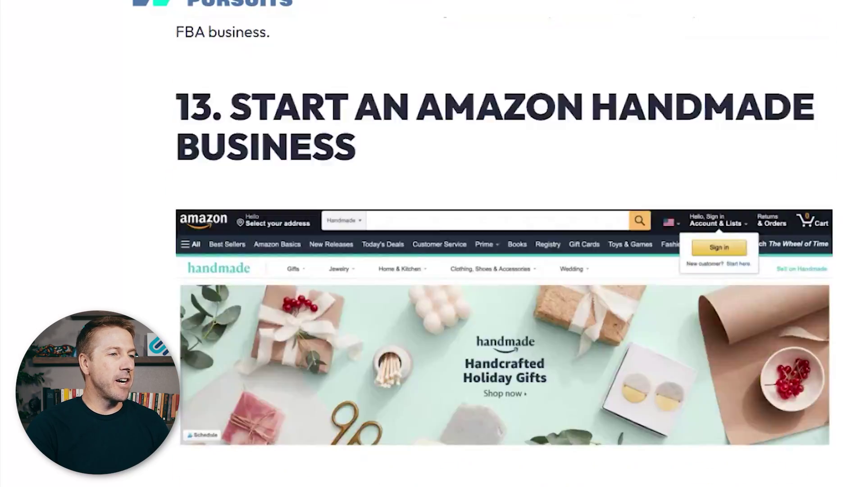
scroll(505, 270, down, 20)
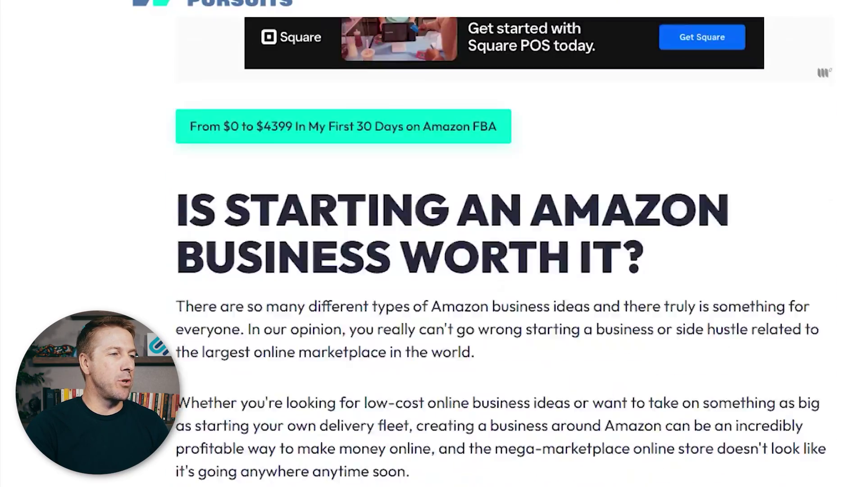
scroll(504, 270, down, 10)
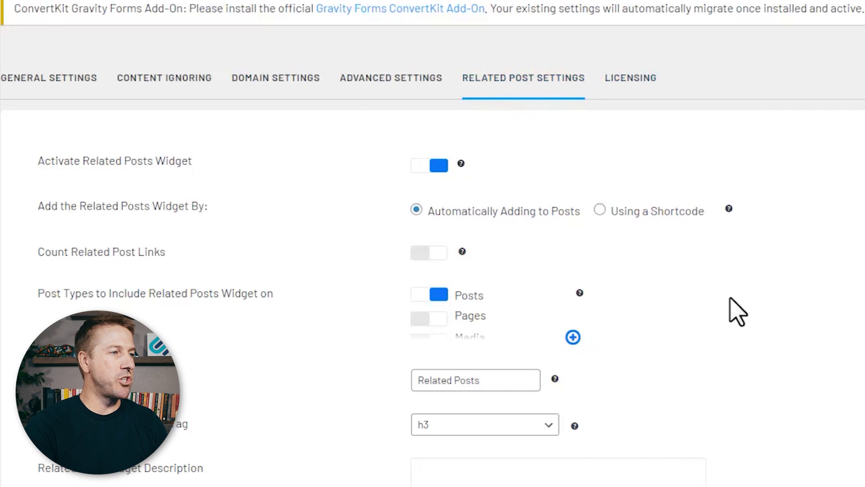
- Examine the Related Posts widget's activation, post type, title, title tag, description and thumbnail settings
scroll(731, 298, down, 3)
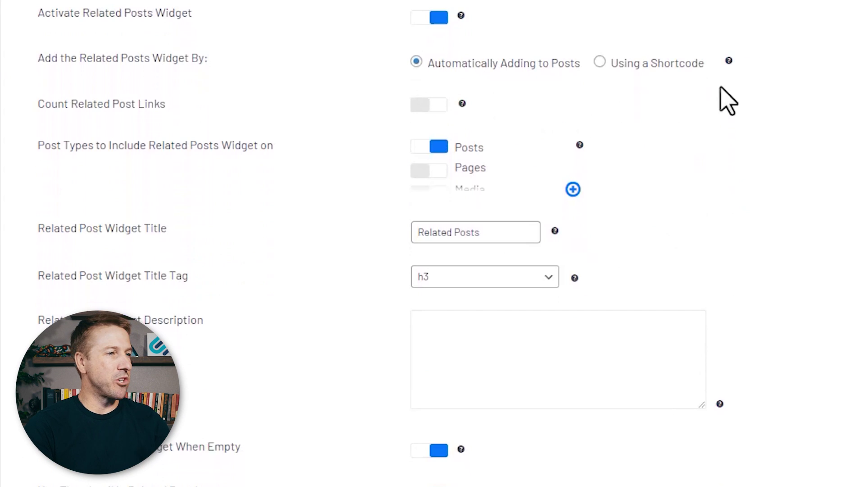
scroll(275, 212, down, 5)
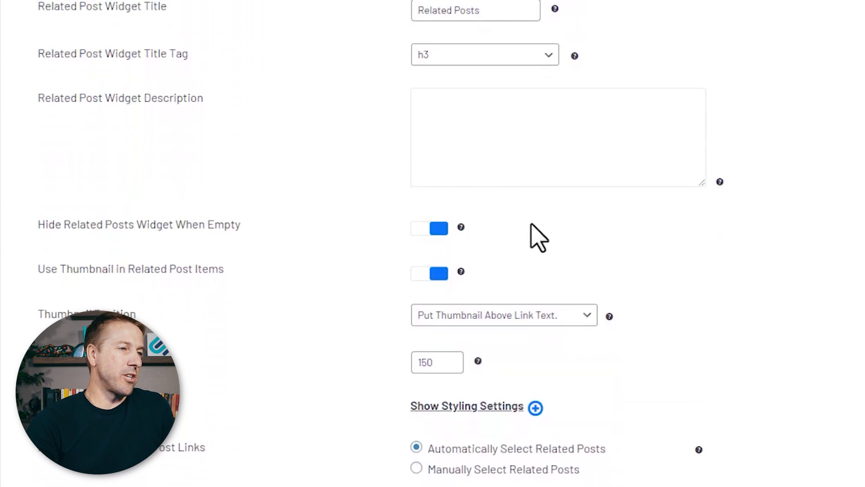
scroll(532, 224, up, 2)
click(535, 135)
click(536, 135)
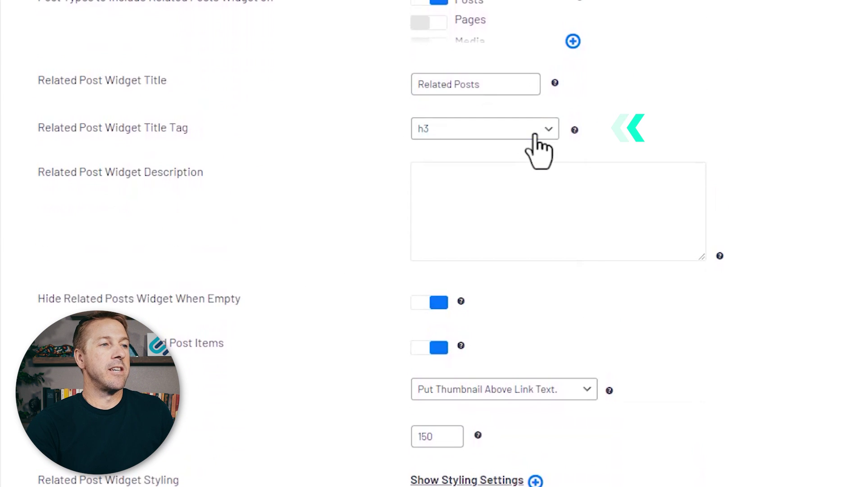
click(510, 86)
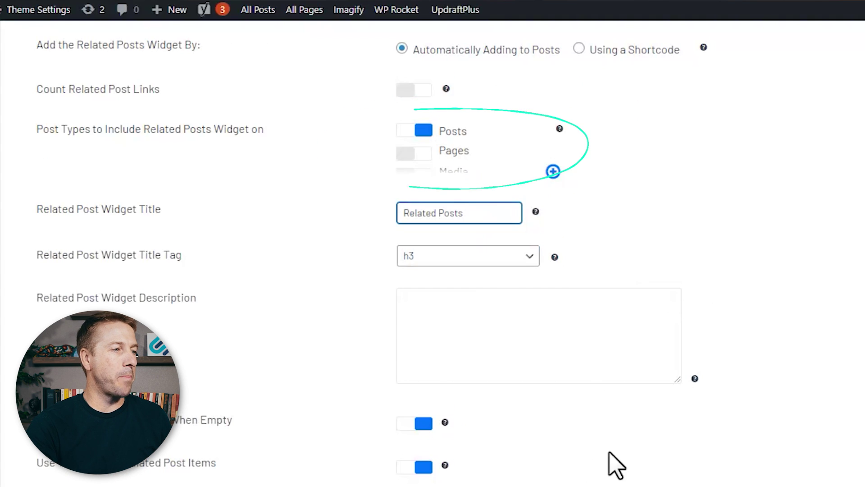
- Examine how related post links are selected, including the linking policies, sort order, number of links and layout
scroll(616, 464, down, 10)
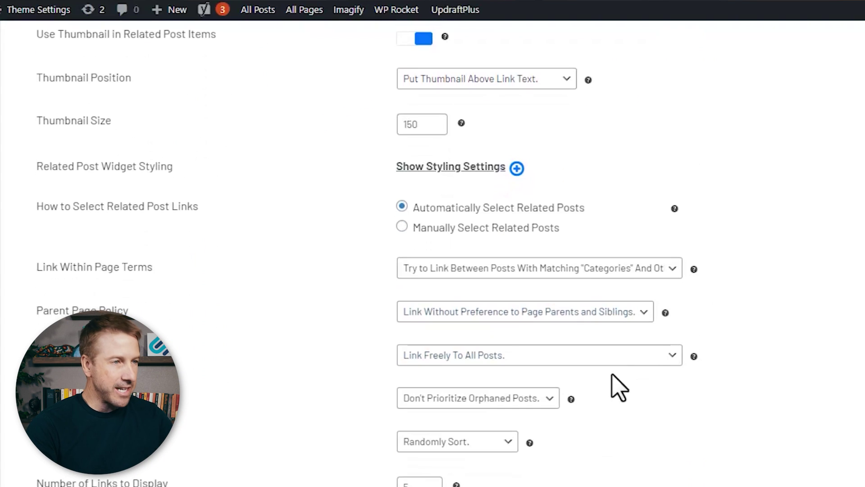
scroll(502, 415, down, 6)
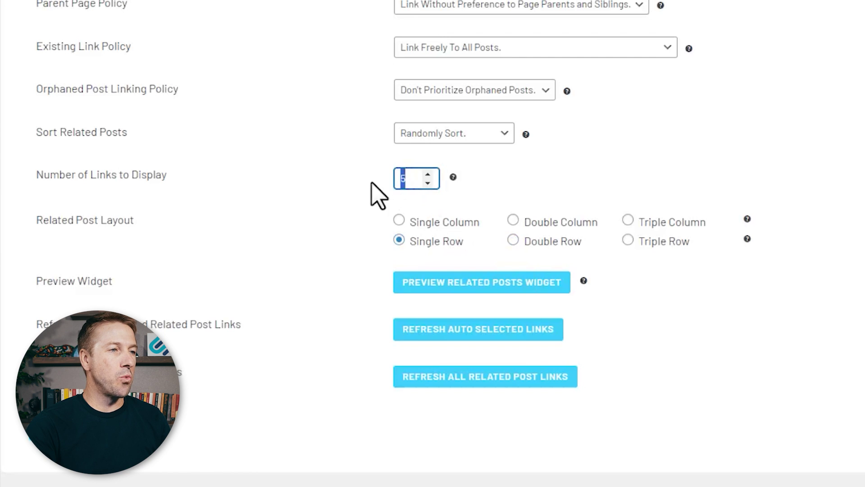
scroll(332, 199, up, 3)
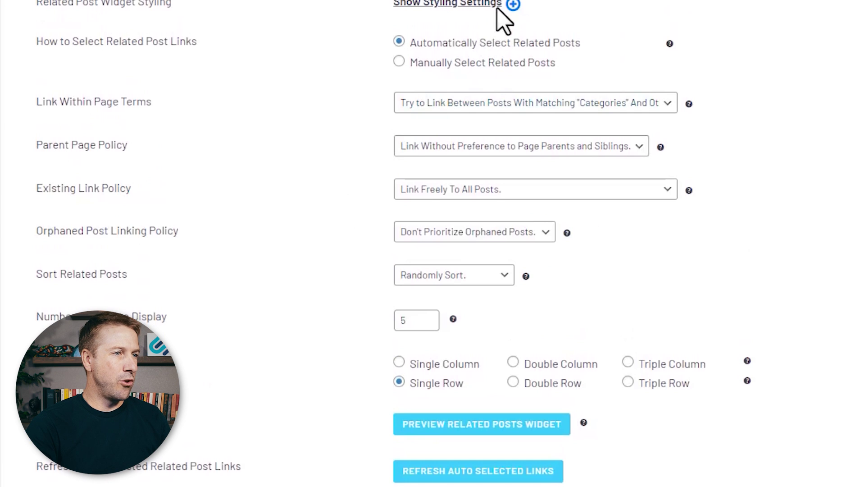
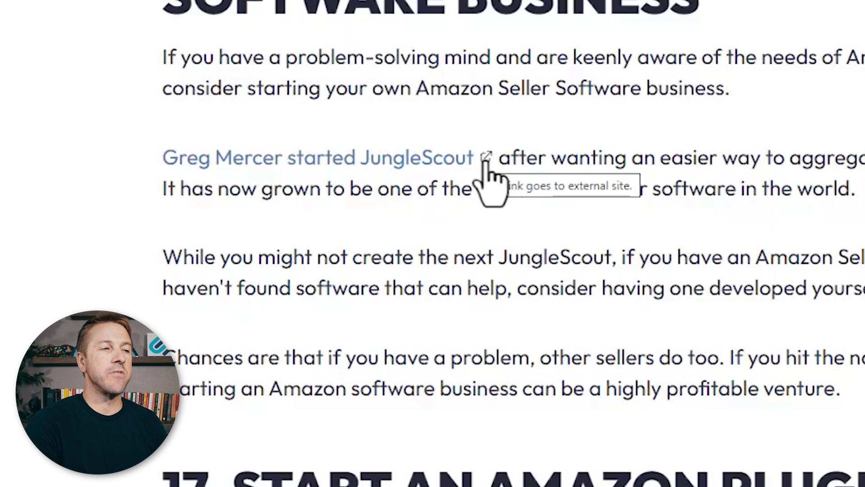
- Check the icon on the post's JungleScout link and set the External Link Icon to the bold boxed arrow in the second row
click(485, 160)
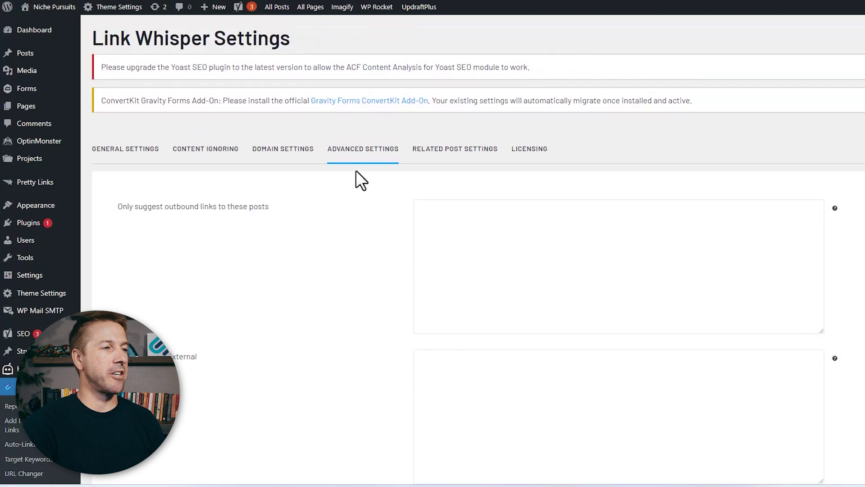
scroll(362, 181, down, 12)
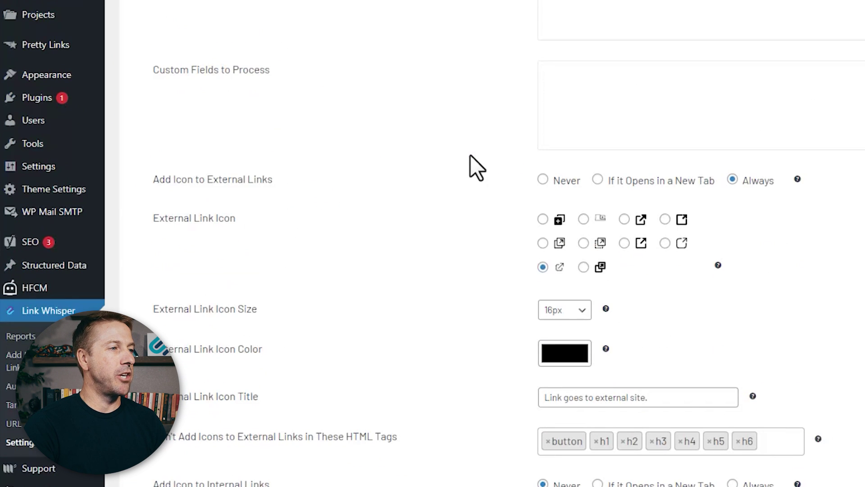
scroll(470, 155, down, 3)
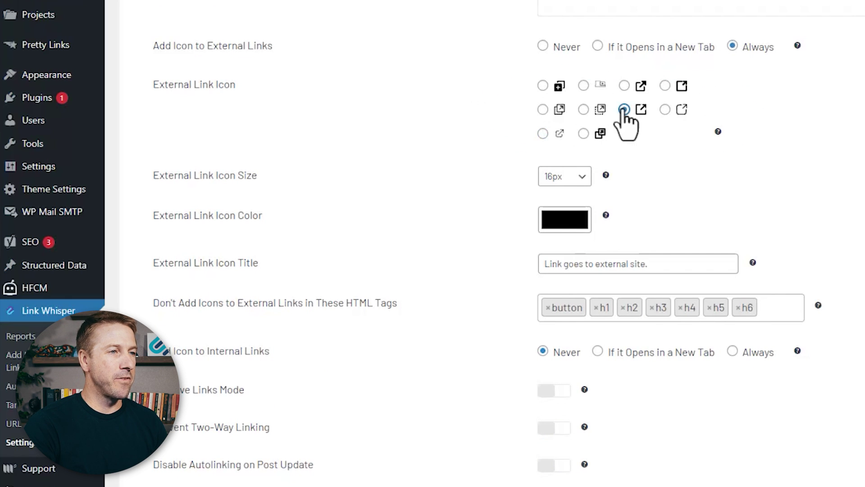
- Examine the external link icon's color, title and excluded HTML tags, and the option for adding icons to internal links
click(574, 226)
click(752, 262)
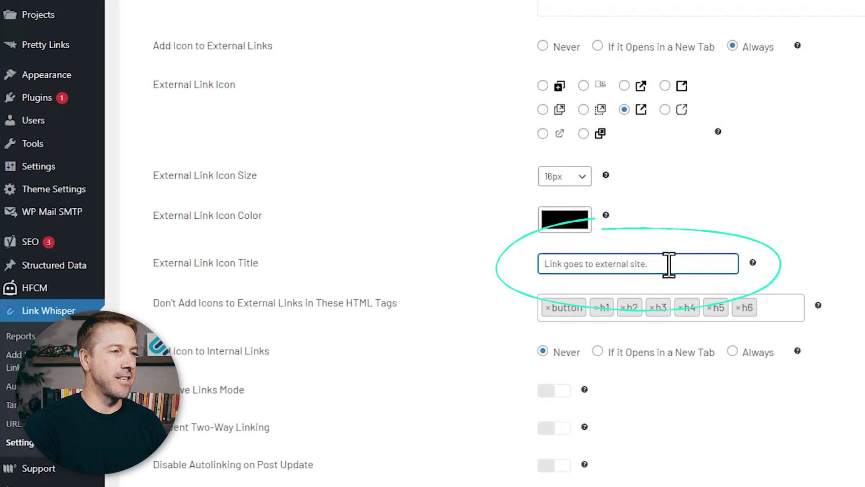
click(413, 261)
scroll(412, 212, down, 2)
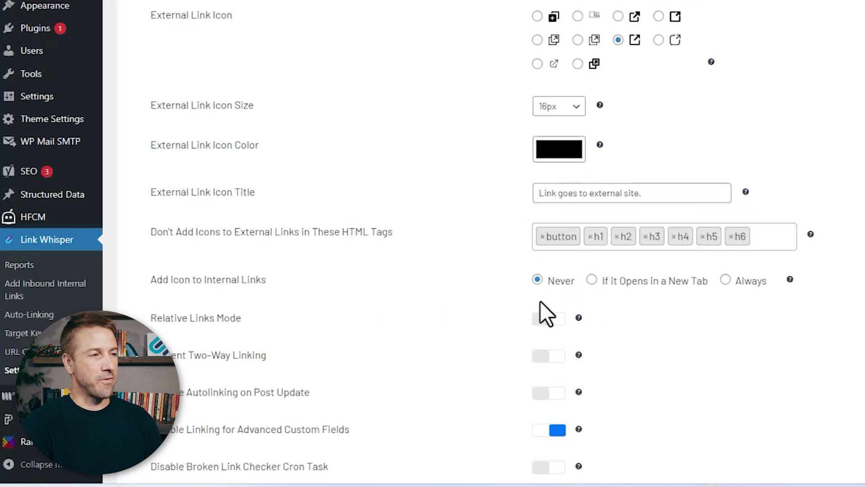
scroll(428, 325, up, 10)
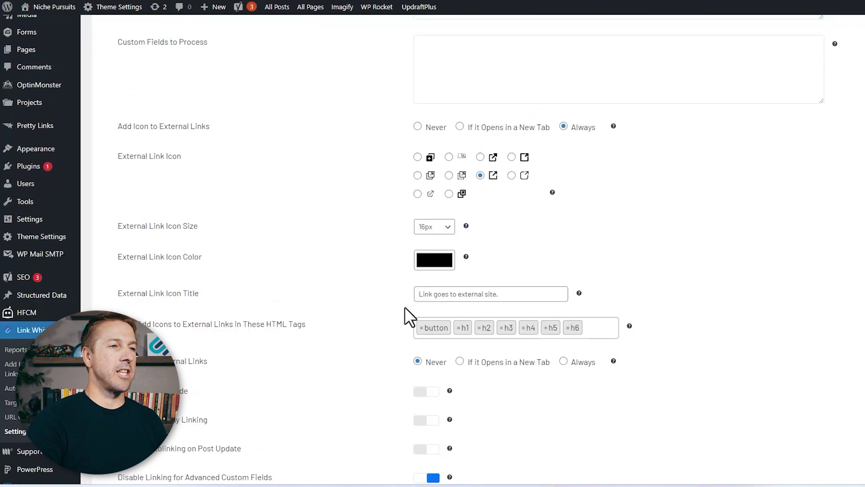
scroll(430, 334, up, 3)
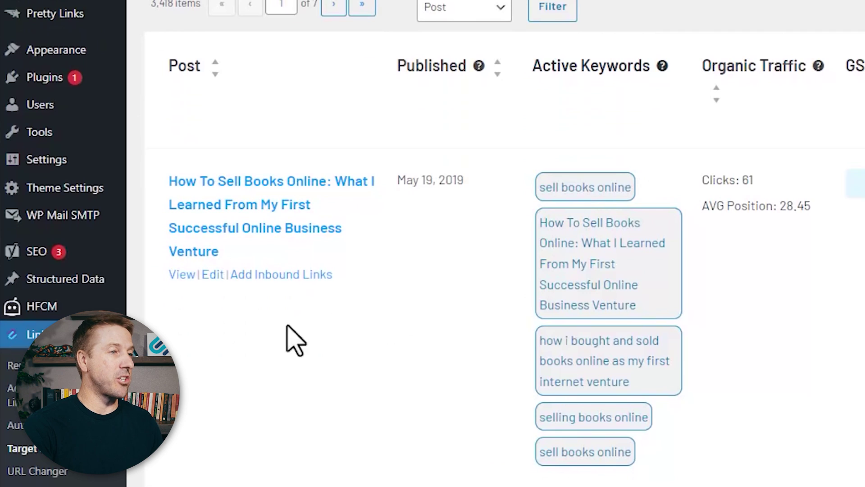
- Review the active target keywords of the "How To Sell Books Online" post and open that post for editing
scroll(367, 230, up, 2)
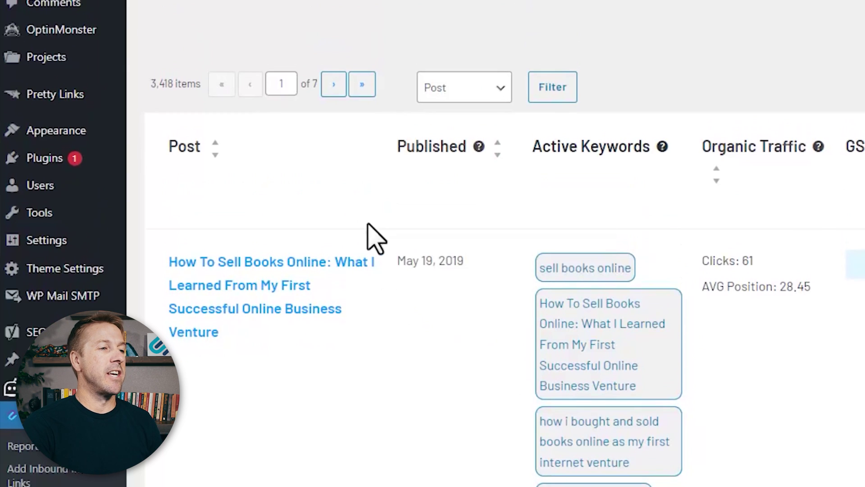
scroll(366, 232, down, 3)
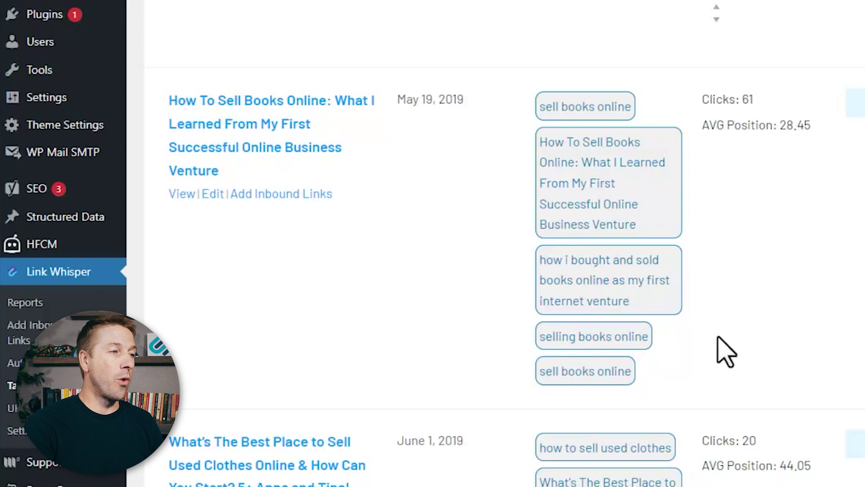
click(215, 195)
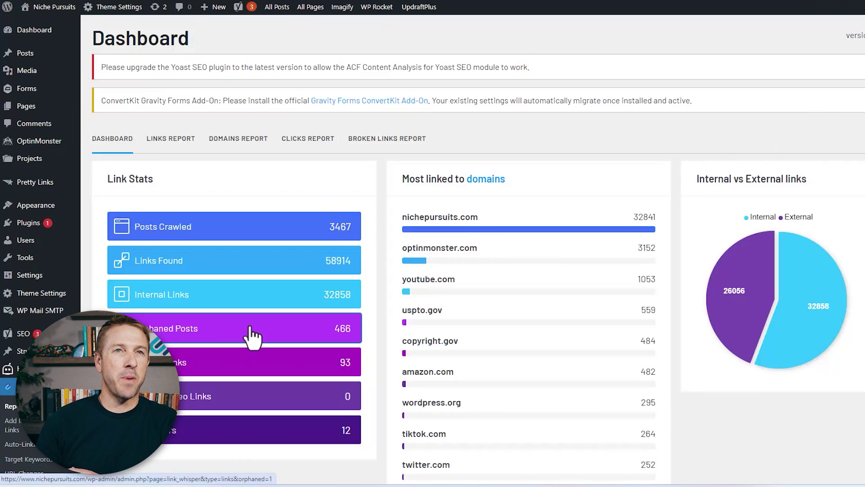
- Open the orphaned posts report from the Link Whisper dashboard and examine the posts' inbound internal links and organic traffic
click(393, 334)
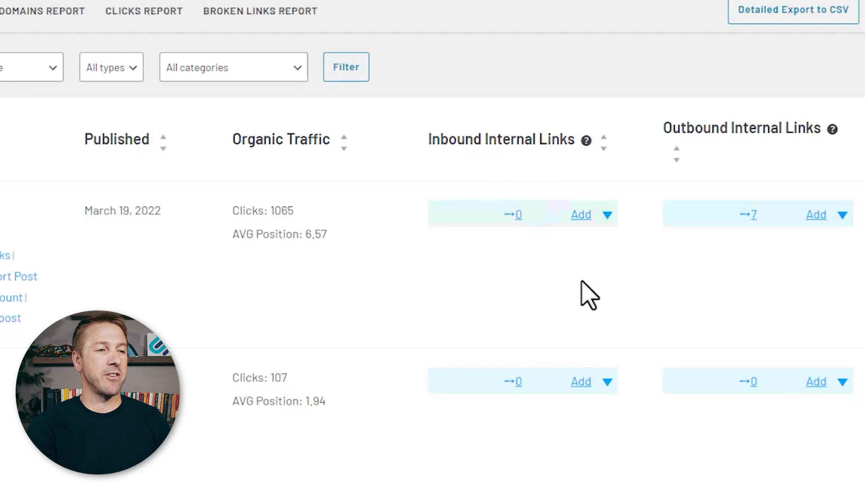
scroll(581, 281, down, 10)
scroll(568, 352, up, 12)
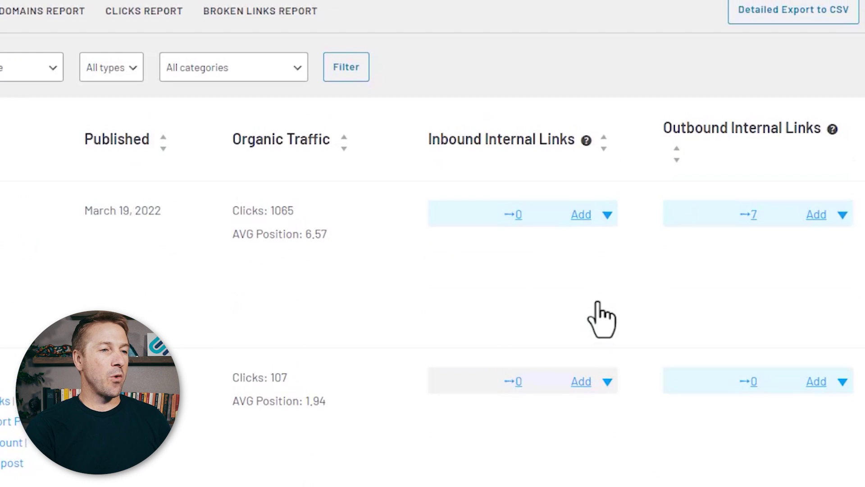
- Open inbound suggestions for "3 Great Alternatives To Envelope Stuffing Jobs" and select the one with anchor "alternative to working a traditional job"
click(581, 215)
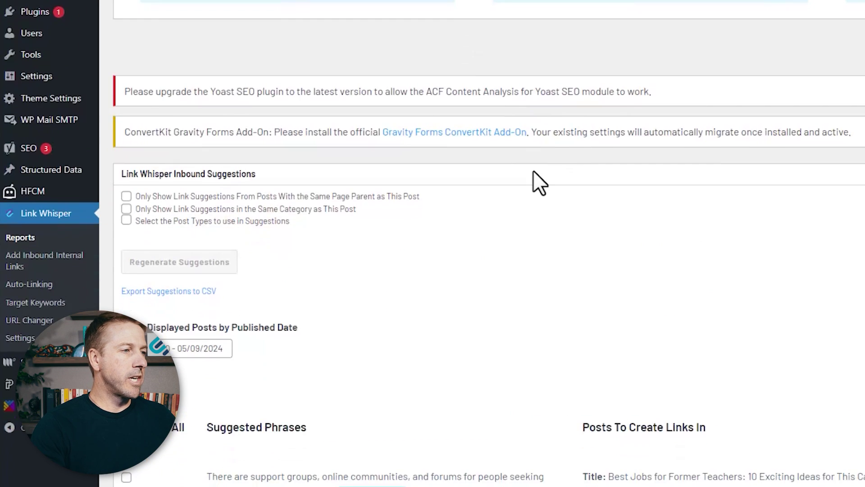
scroll(541, 178, down, 7)
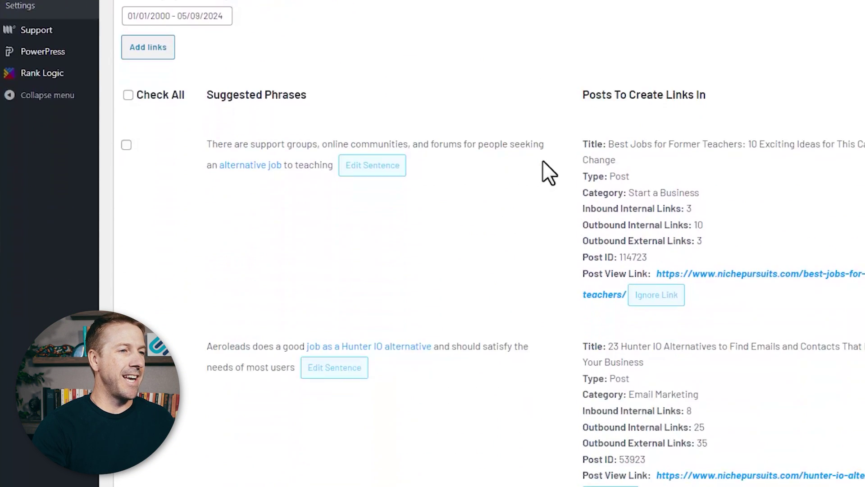
scroll(406, 135, up, 3)
scroll(406, 181, down, 8)
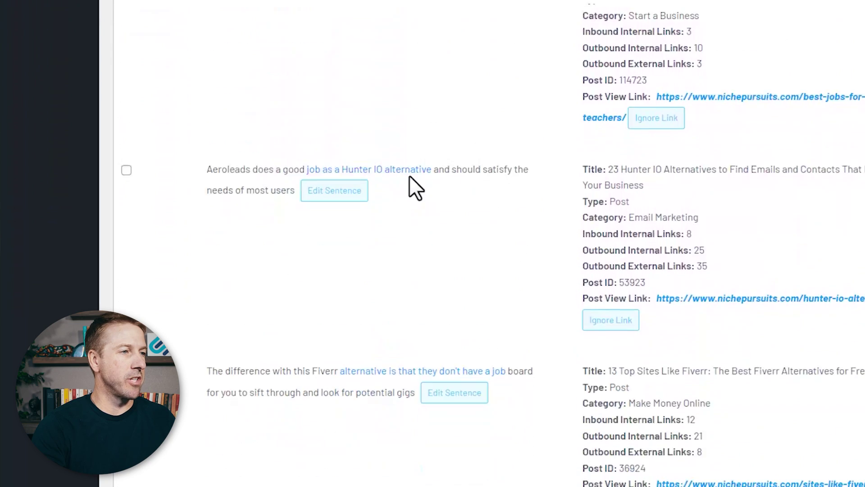
scroll(563, 149, up, 8)
scroll(427, 136, down, 5)
scroll(469, 140, down, 9)
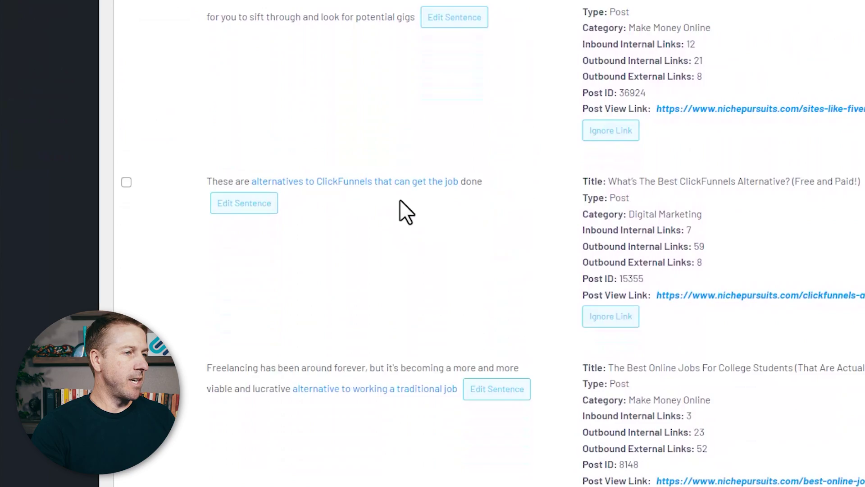
scroll(391, 198, down, 4)
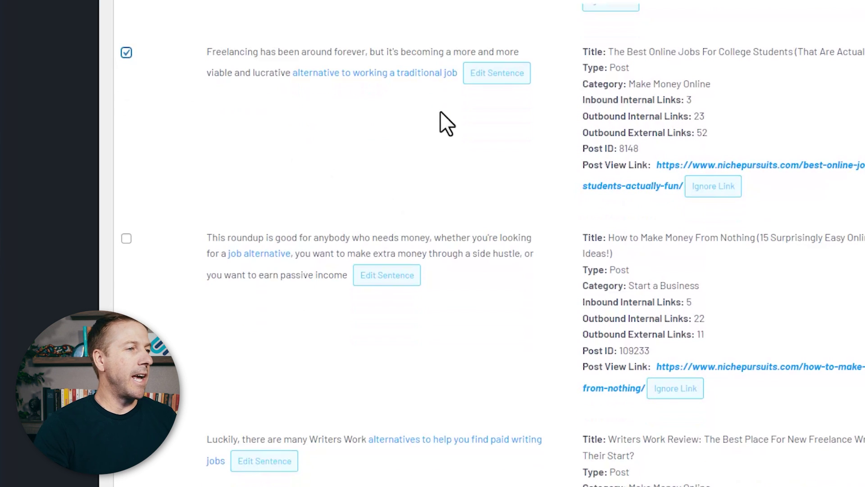
- Review further suggestions, open the "alternative to working a traditional job" sentence for editing and cancel the edit
scroll(410, 121, down, 5)
scroll(447, 144, up, 4)
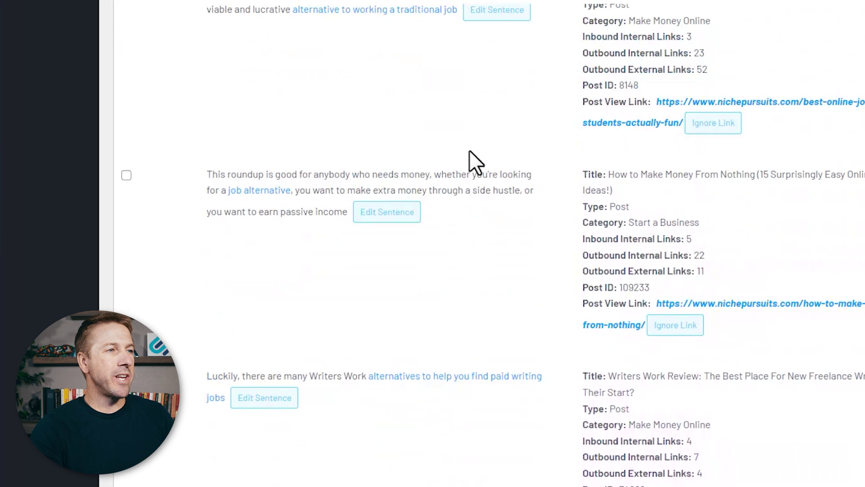
scroll(452, 171, up, 3)
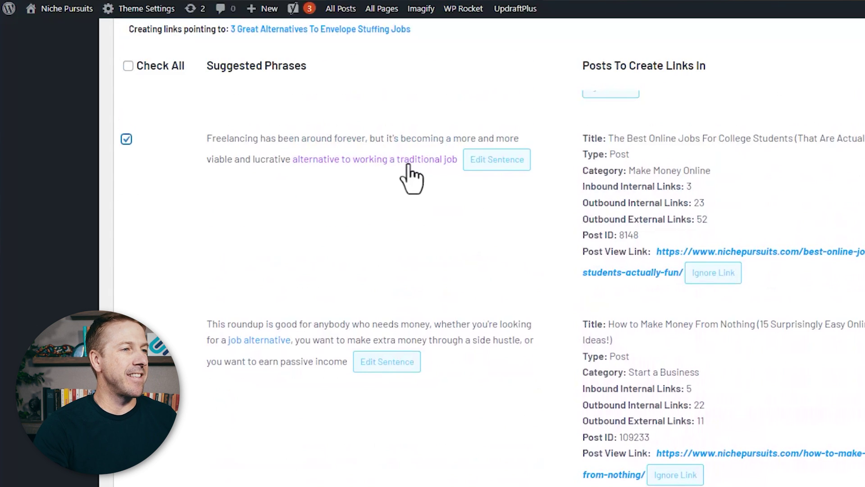
click(496, 163)
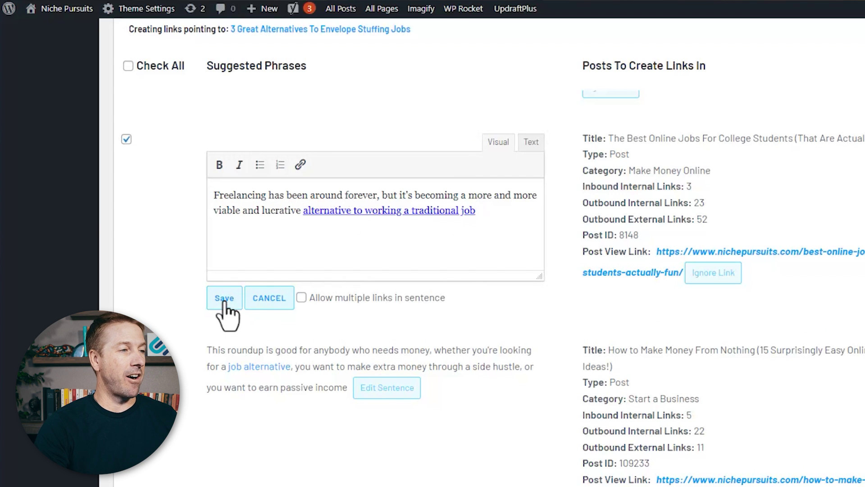
click(266, 299)
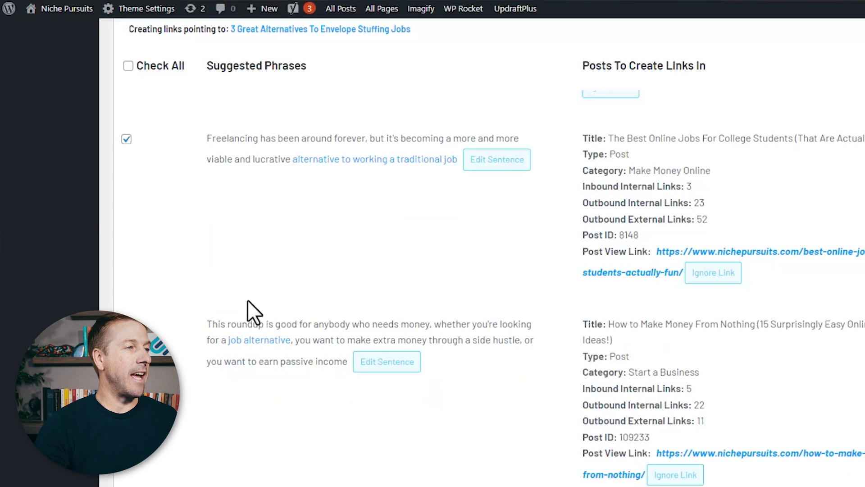
scroll(176, 337, up, 15)
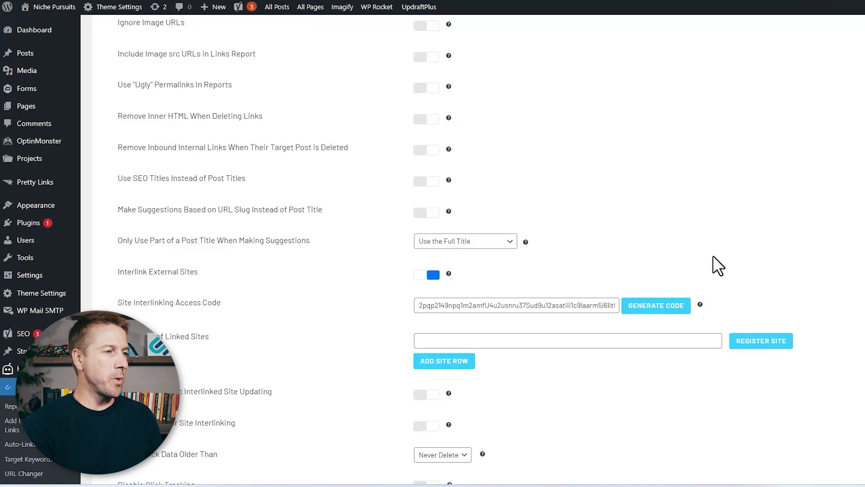
- Examine the Site Interlinking Access Code setting used for interlinking external sites
drag(211, 260, 401, 258)
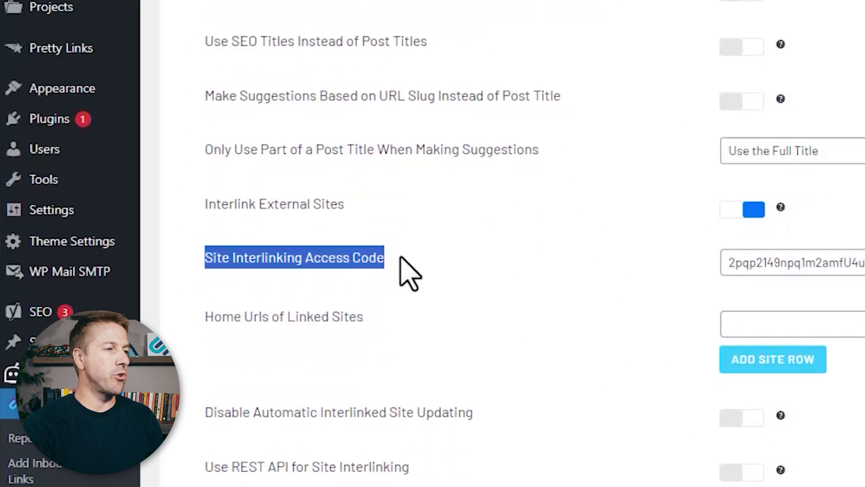
click(401, 257)
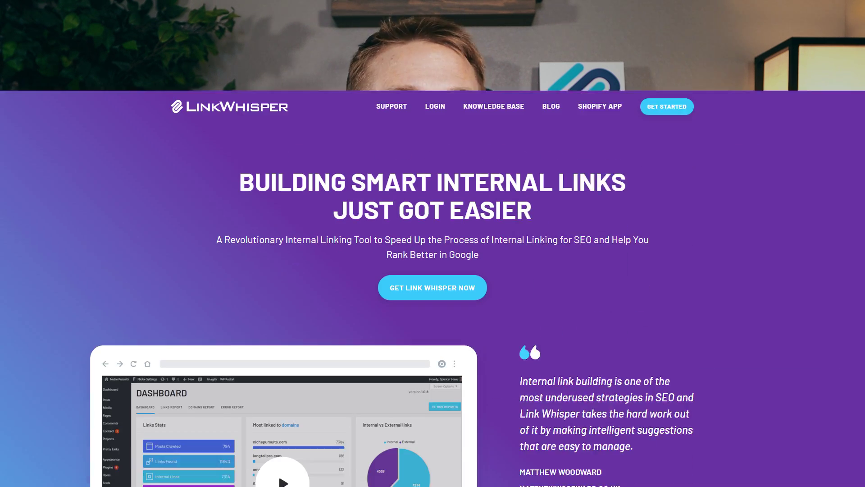
- Browse the home page of the Link Whisper website
scroll(433, 244, down, 5)
scroll(433, 244, down, 7)
scroll(432, 244, down, 2)
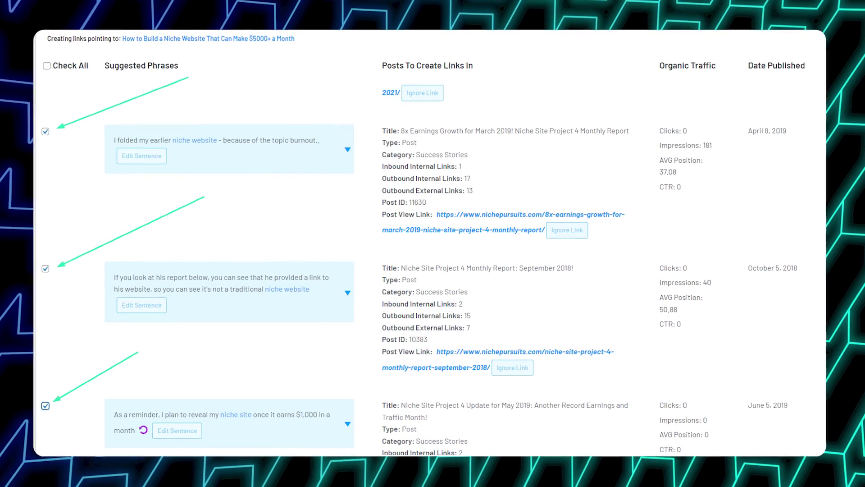